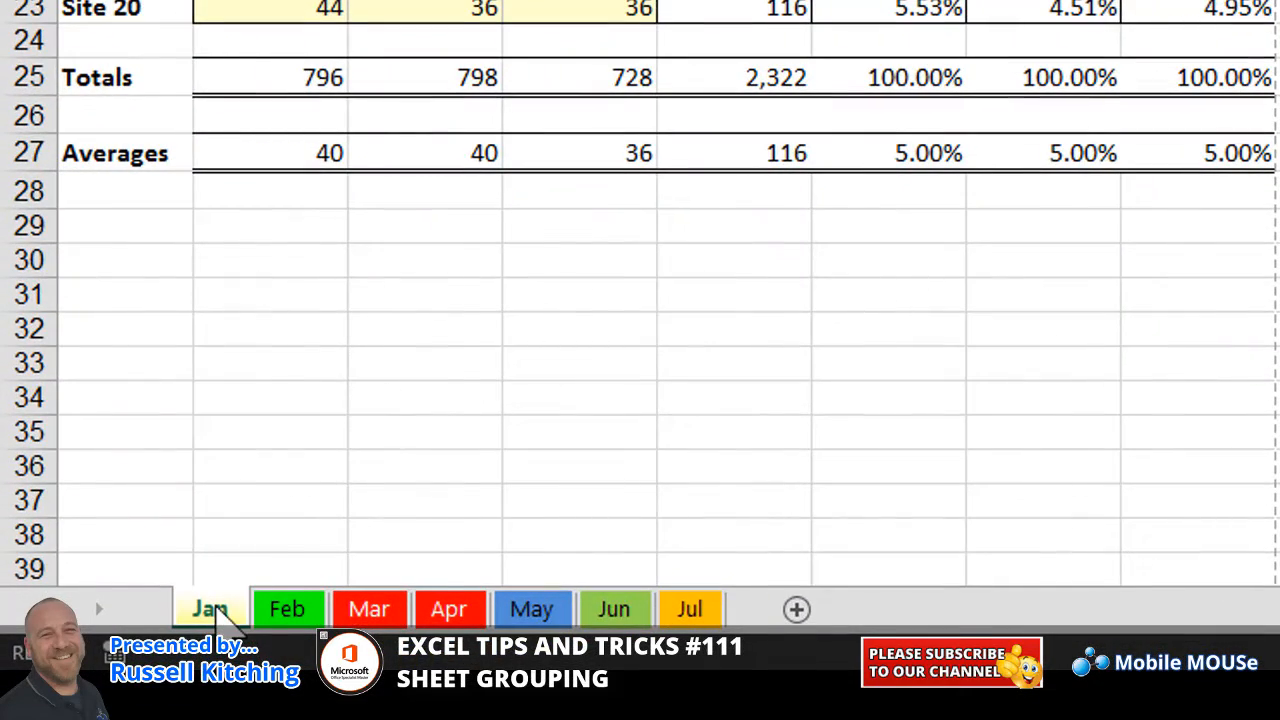
- Group all sheets and insert a new column E before the Total Hours column
right_click(213, 610)
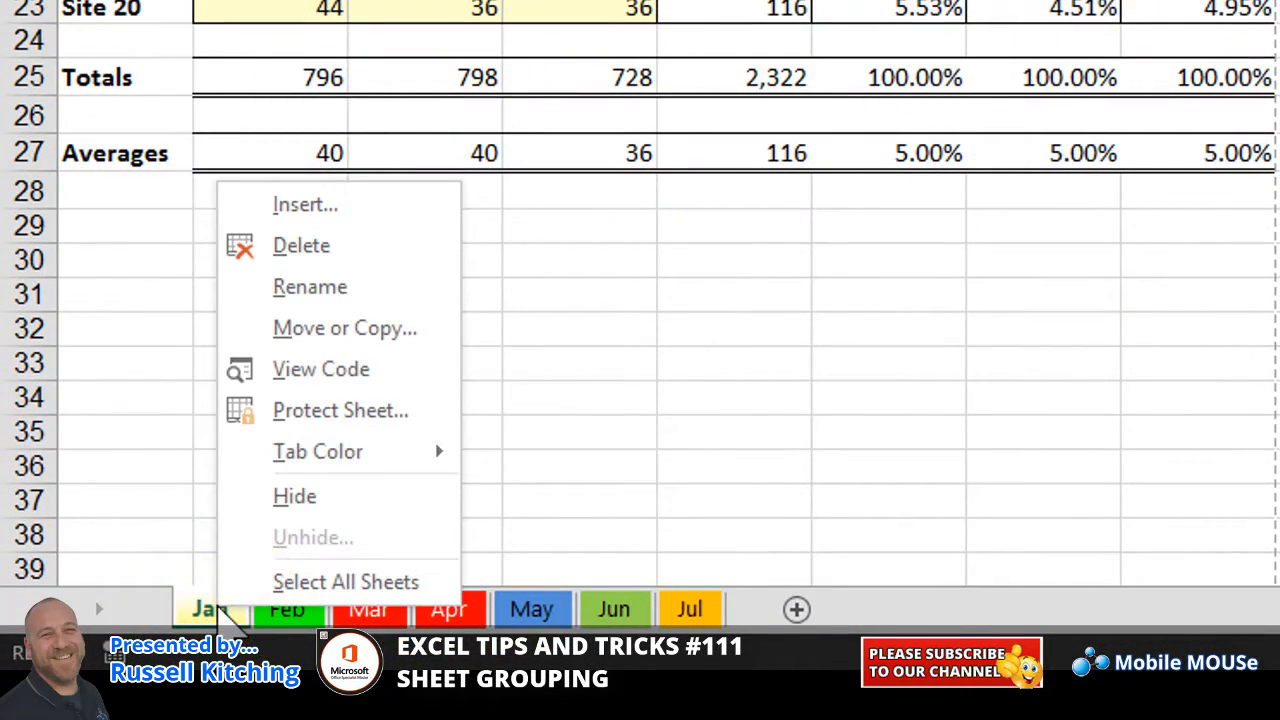
left_click(345, 582)
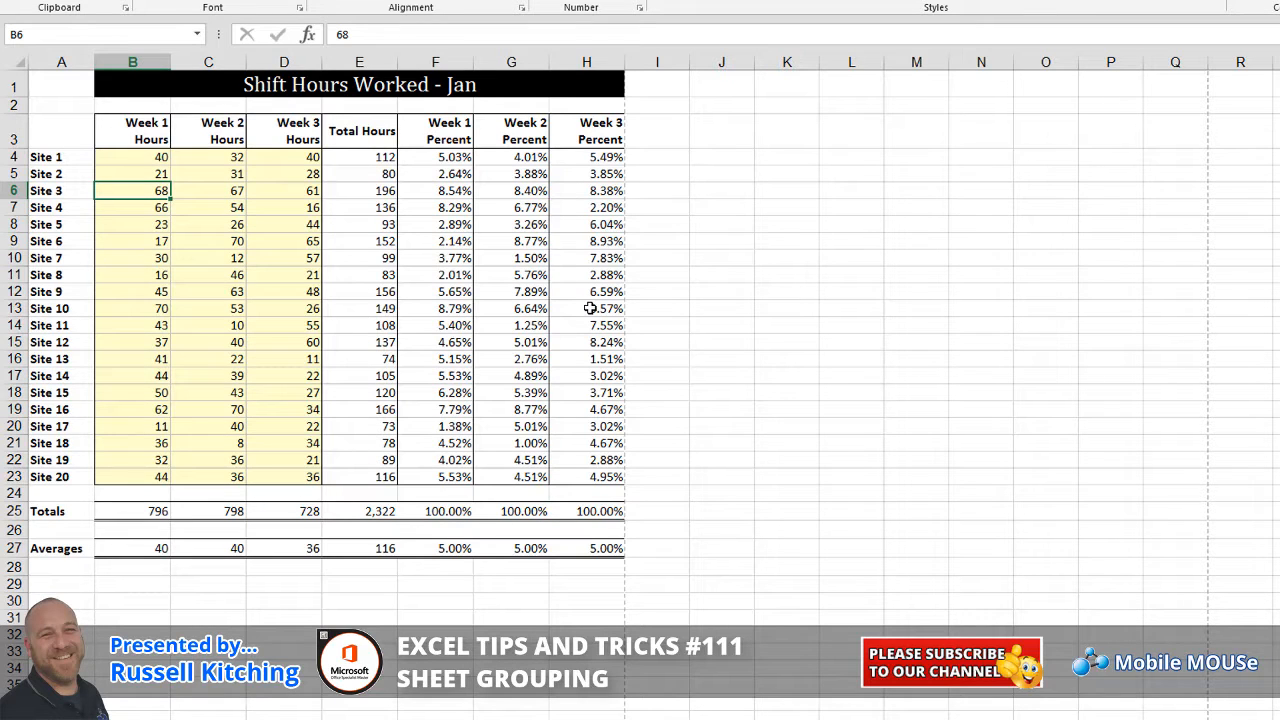
right_click(359, 60)
left_click(398, 177)
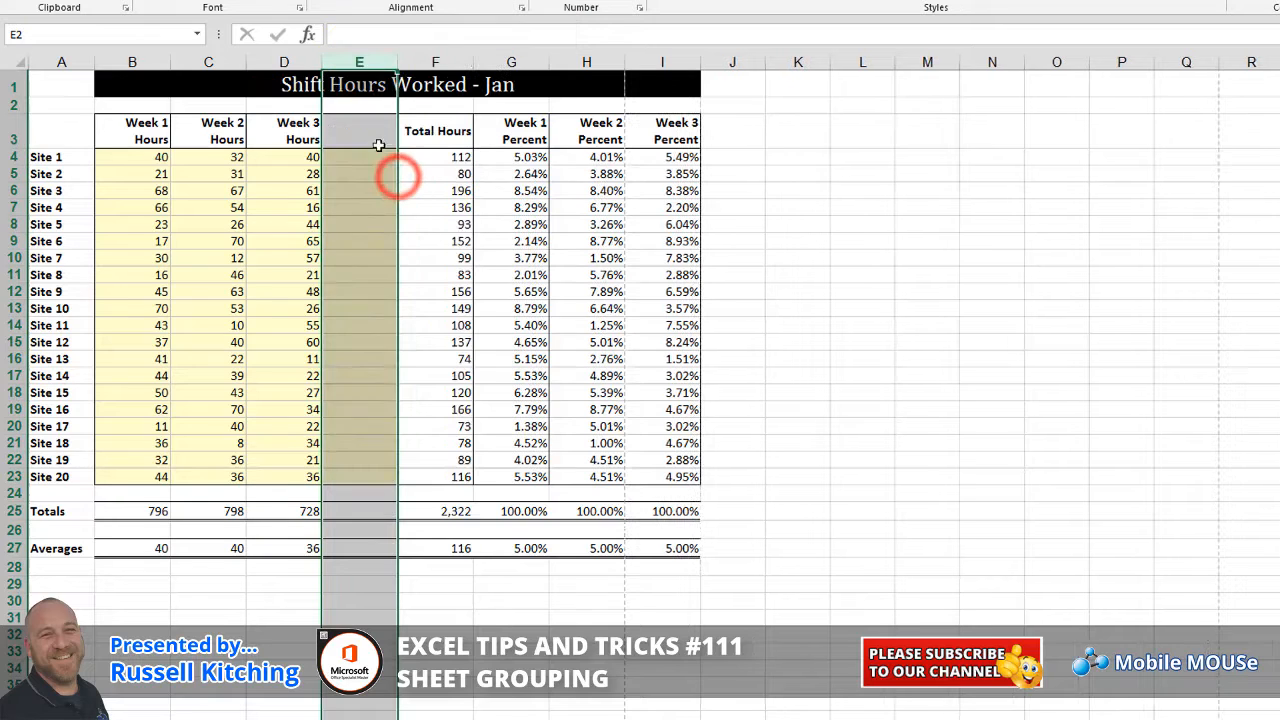
- Enter the heading "Week 4 Hours" in cell E3 of the new column
left_click(380, 170)
left_click(374, 135)
type("We")
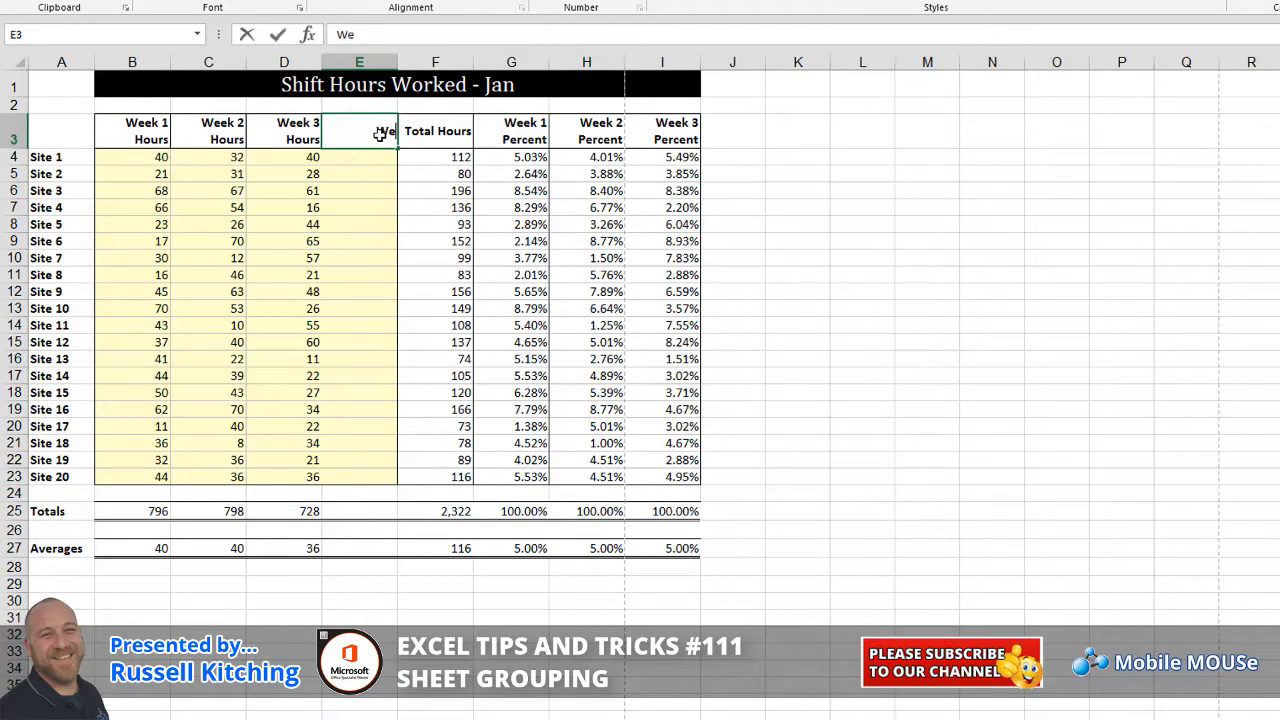
type("ek 4 Hours")
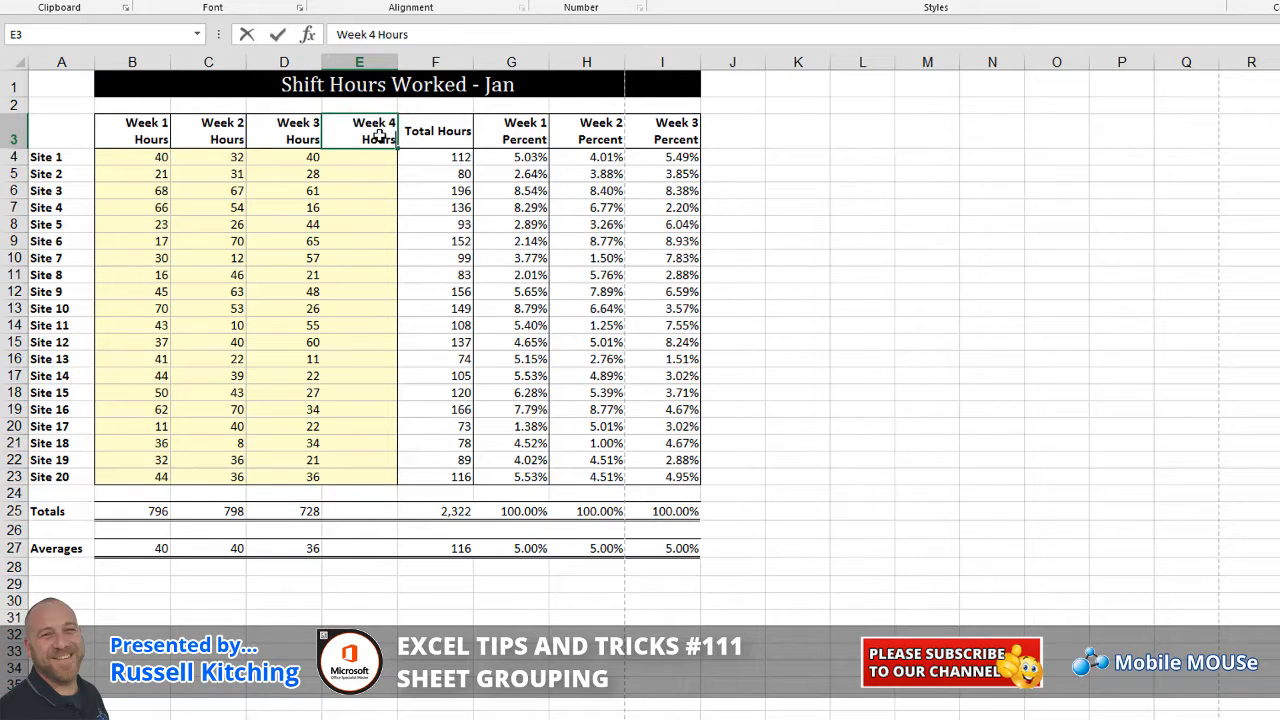
key("Return")
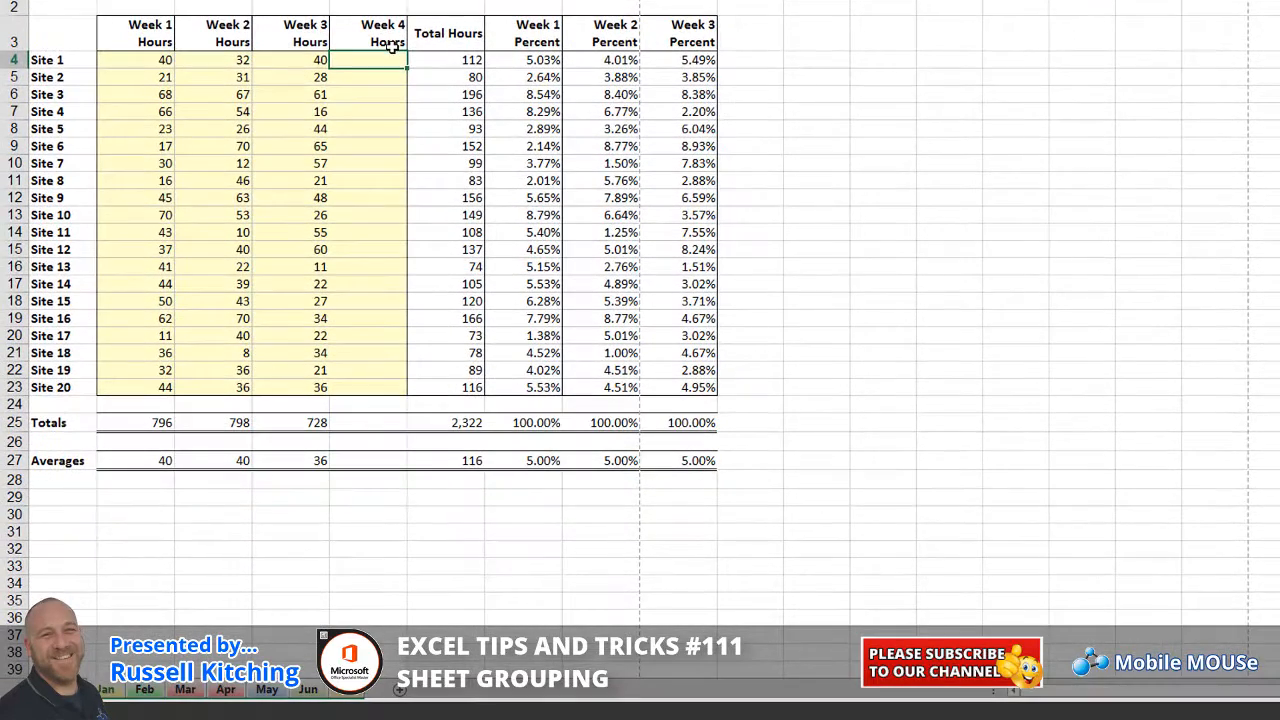
- Go through the Feb to Jul sheets and check each one for the Week 4 Hours column
left_click(148, 696)
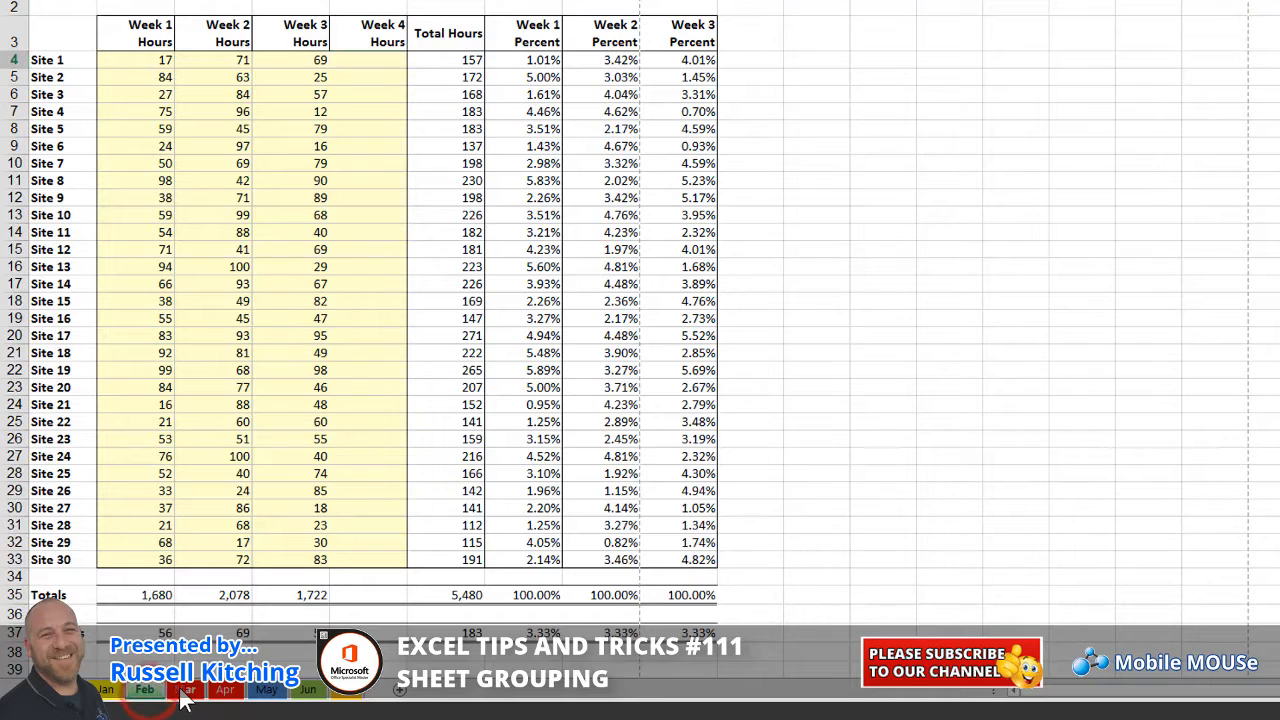
left_click(185, 694)
left_click(224, 697)
left_click(267, 697)
left_click(307, 696)
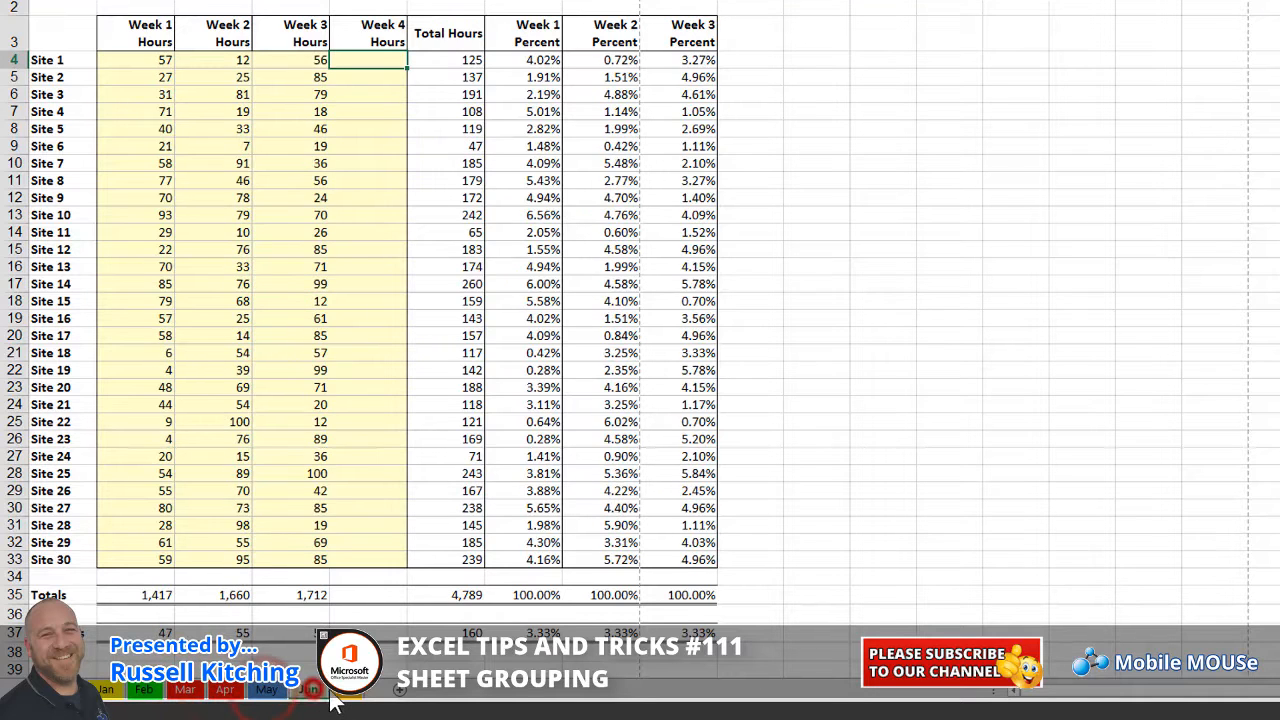
left_click(342, 698)
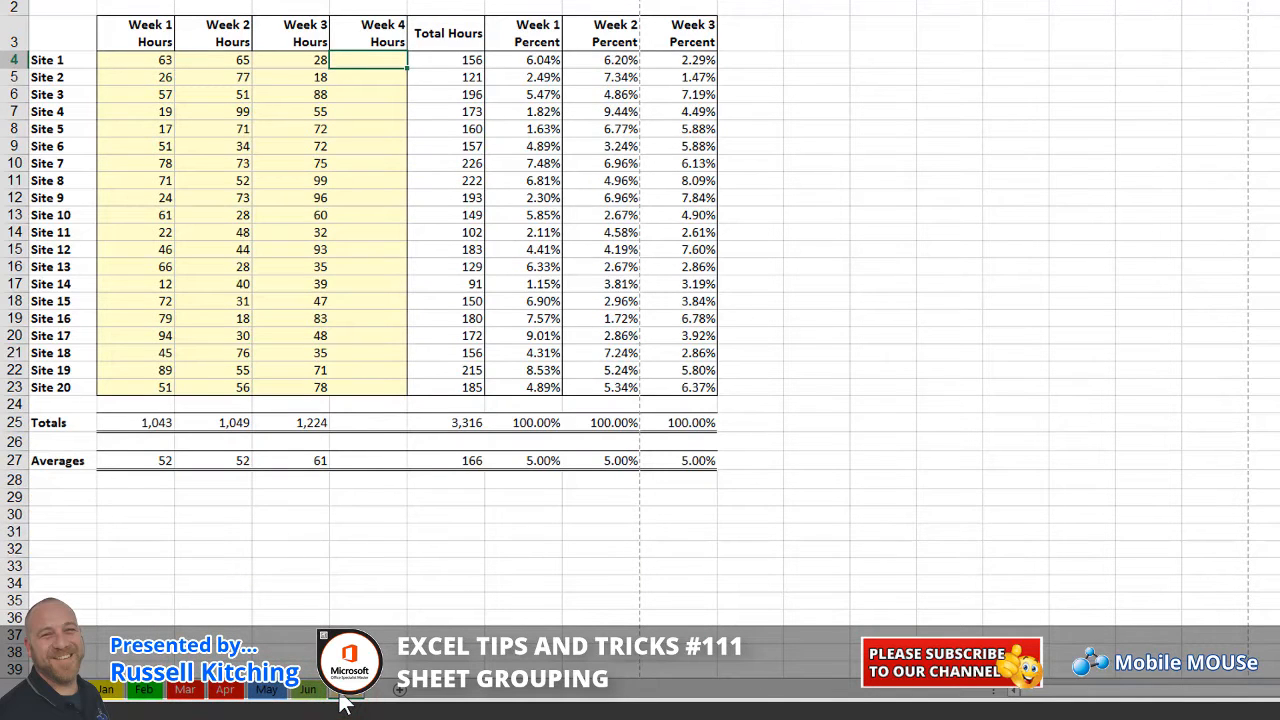
- Group all sheets again and open the Page Setup settings for the group
right_click(342, 703)
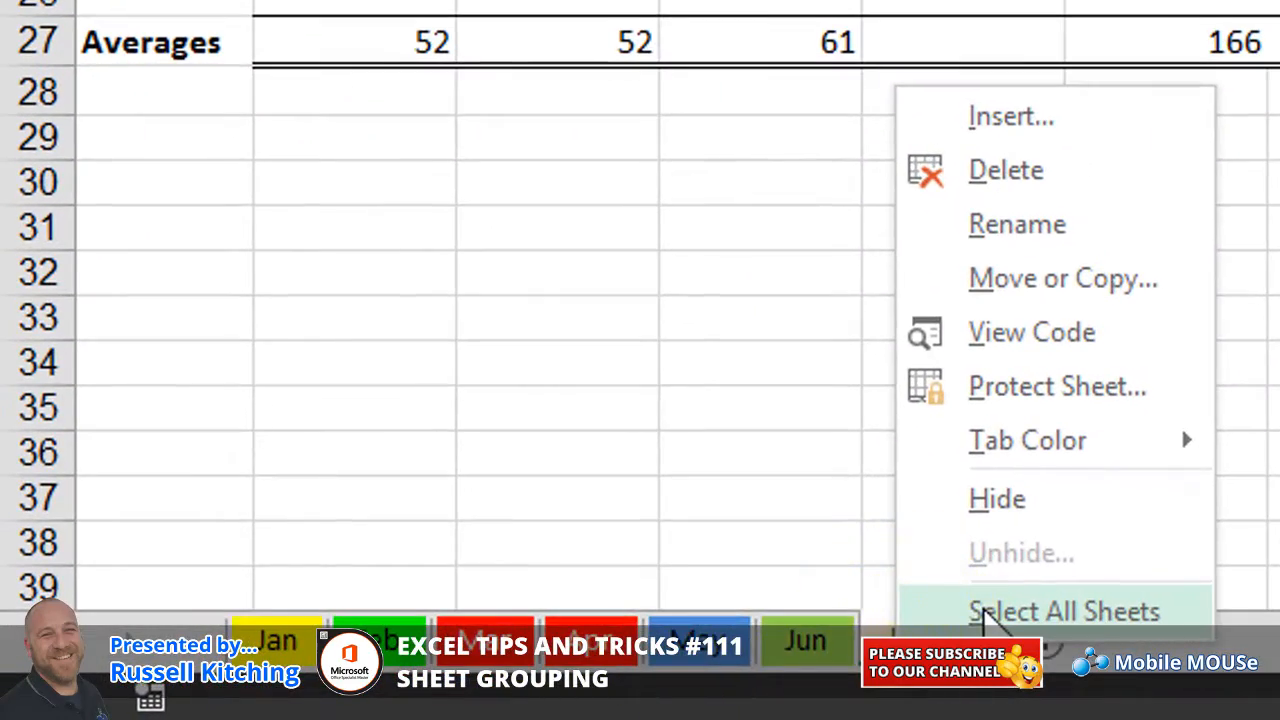
left_click(983, 612)
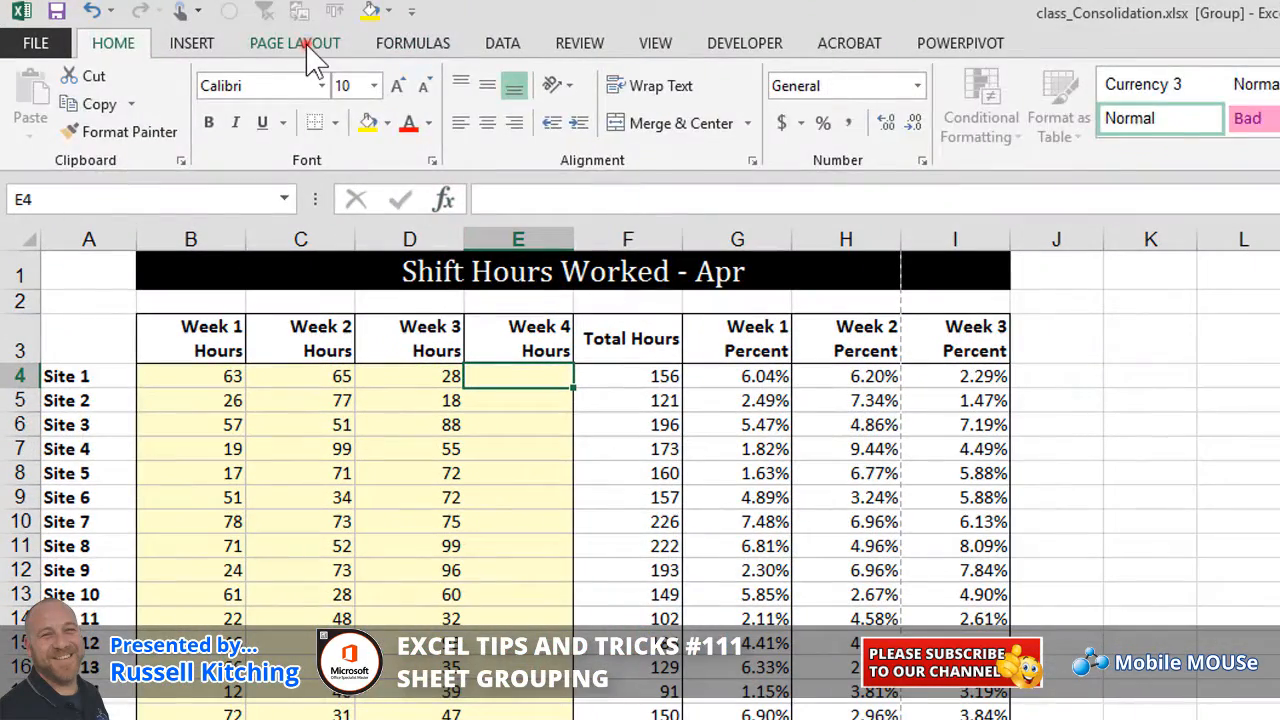
left_click(306, 48)
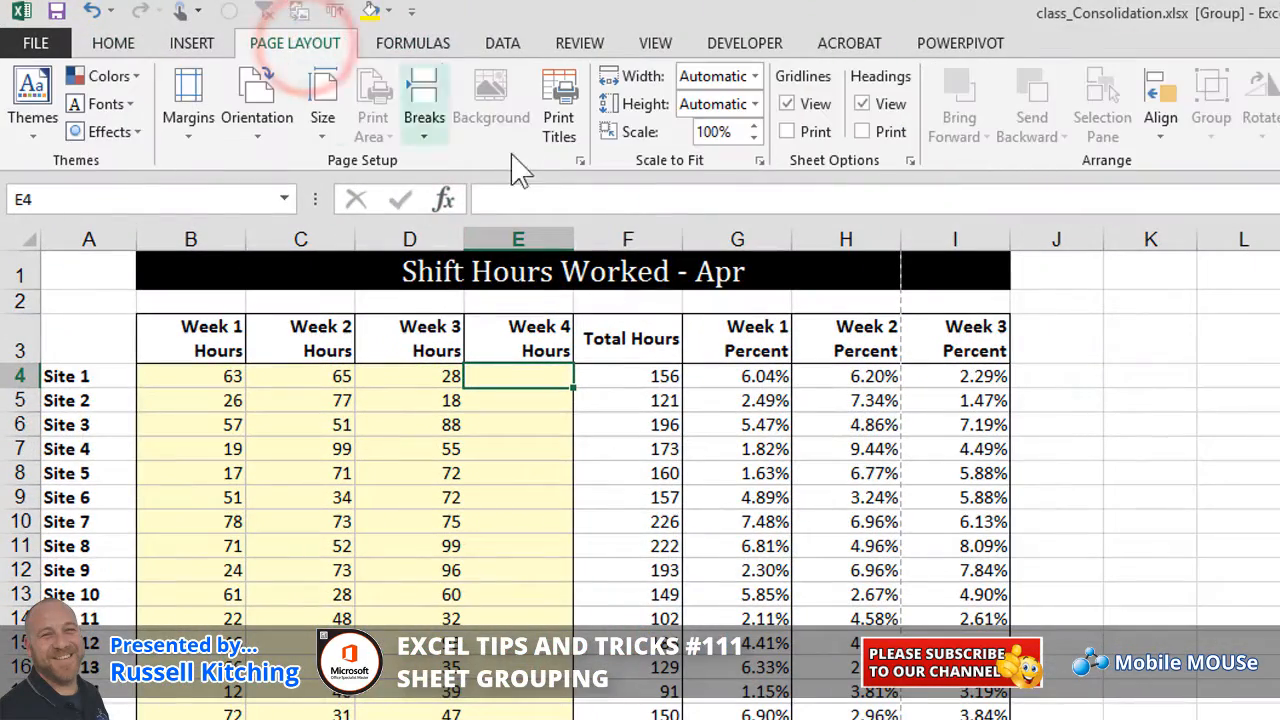
left_click(580, 160)
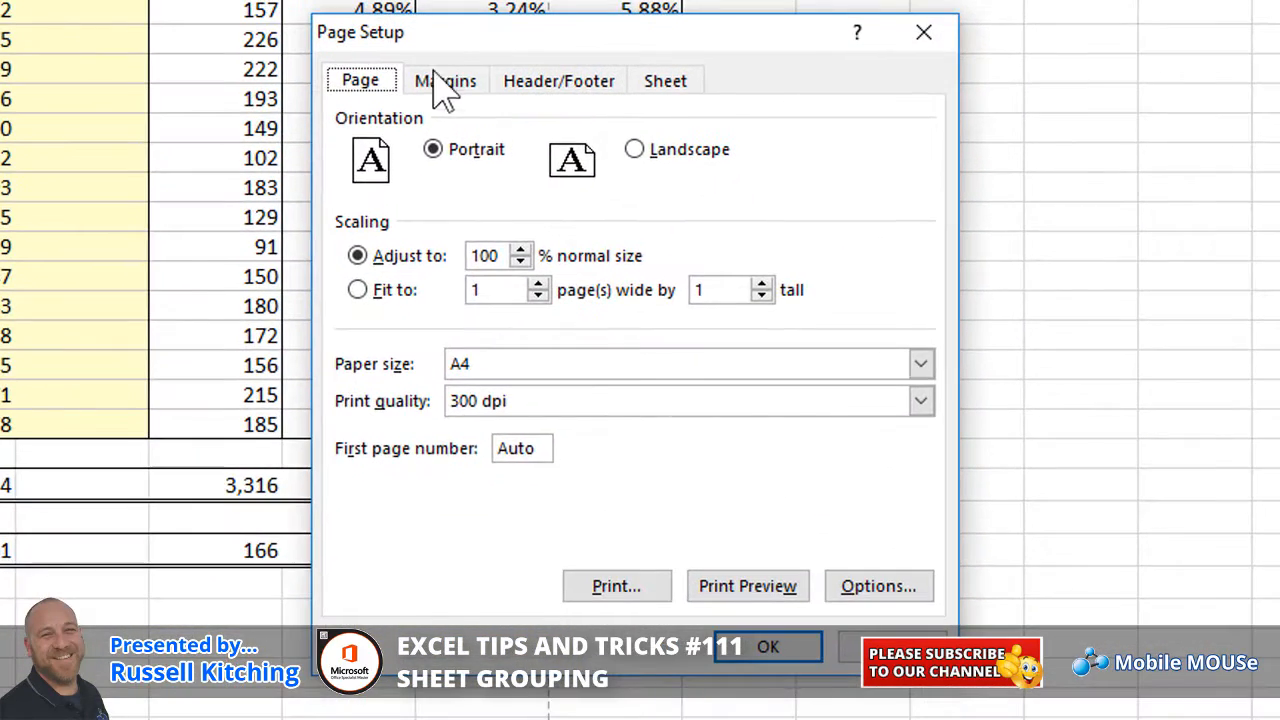
- Set the top, bottom, left and right page margins to 2
left_click(767, 493)
double_click(617, 146)
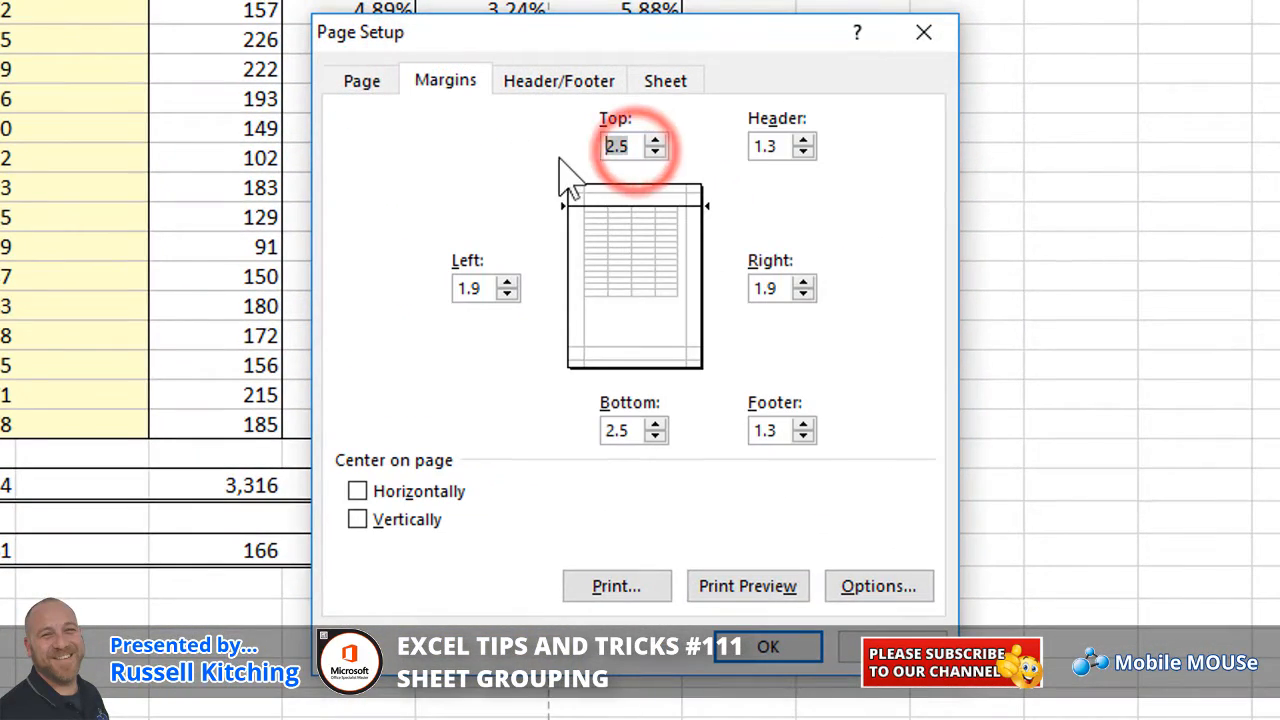
type("2")
key("Tab")
type("2")
key("Tab")
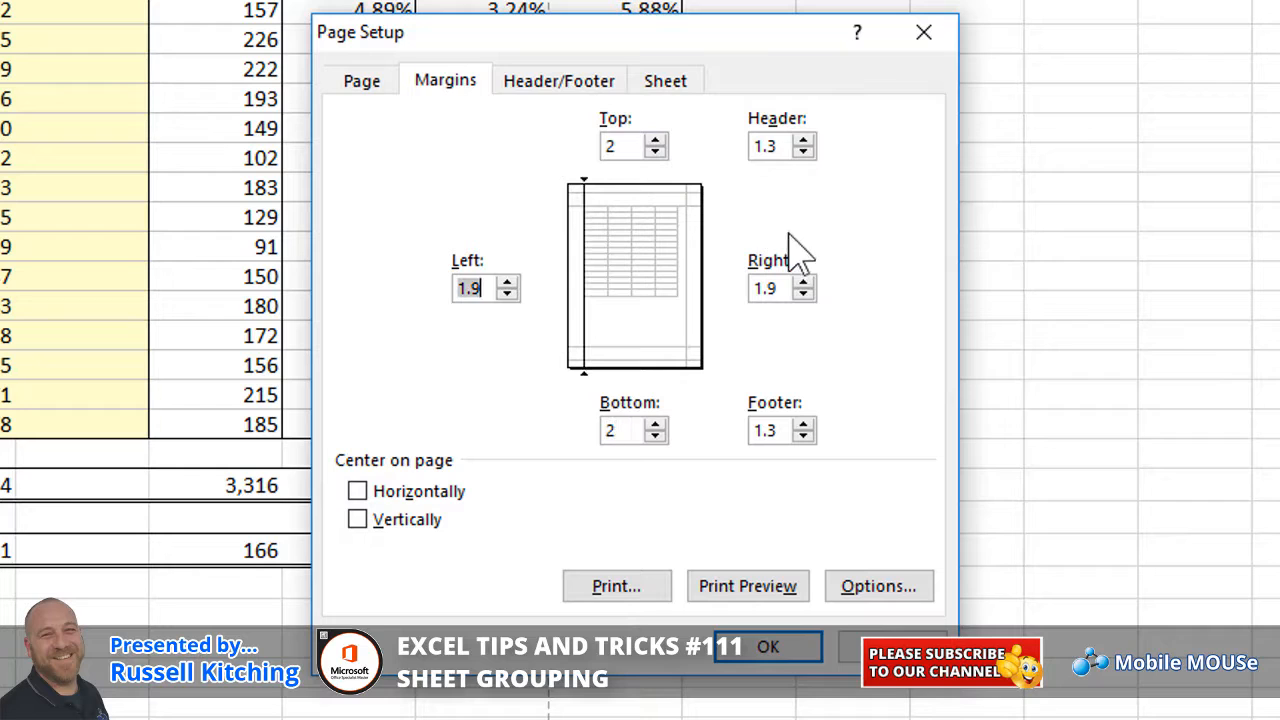
type("2")
key("Tab")
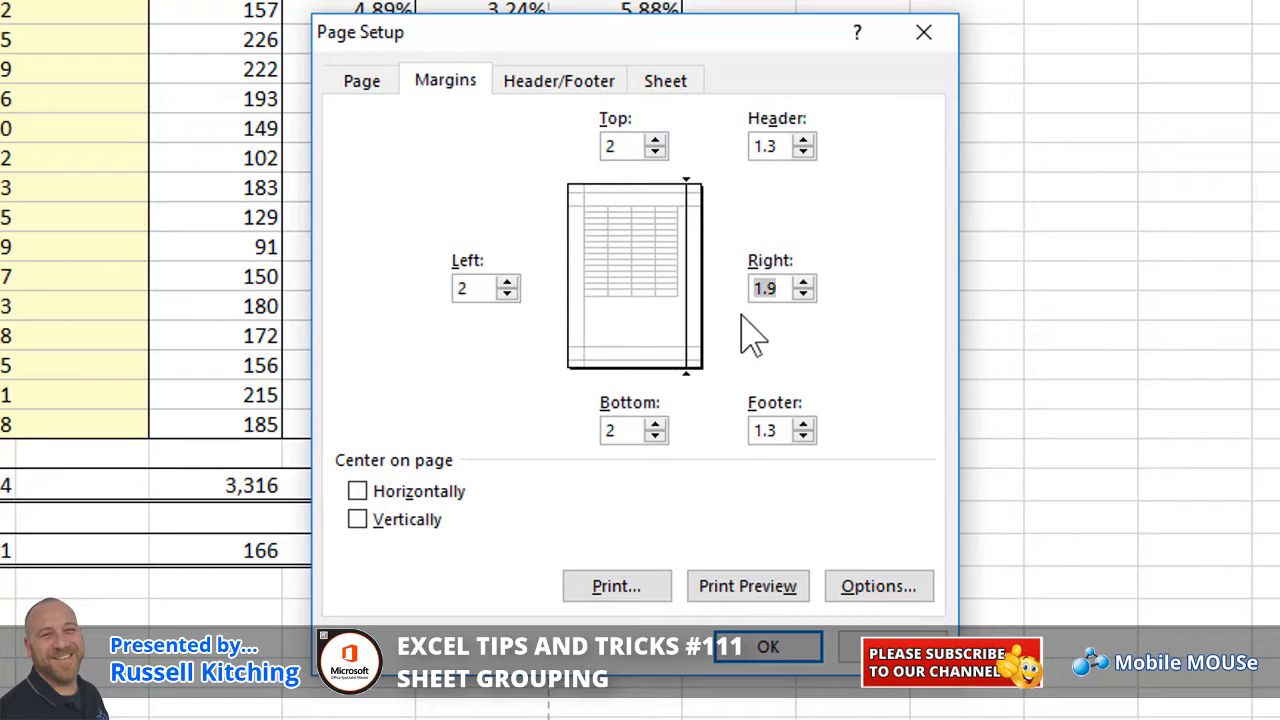
type("2")
- Create a custom header with "Company Name" in the left section and the date and time codes on separate lines in the right section
left_click(598, 82)
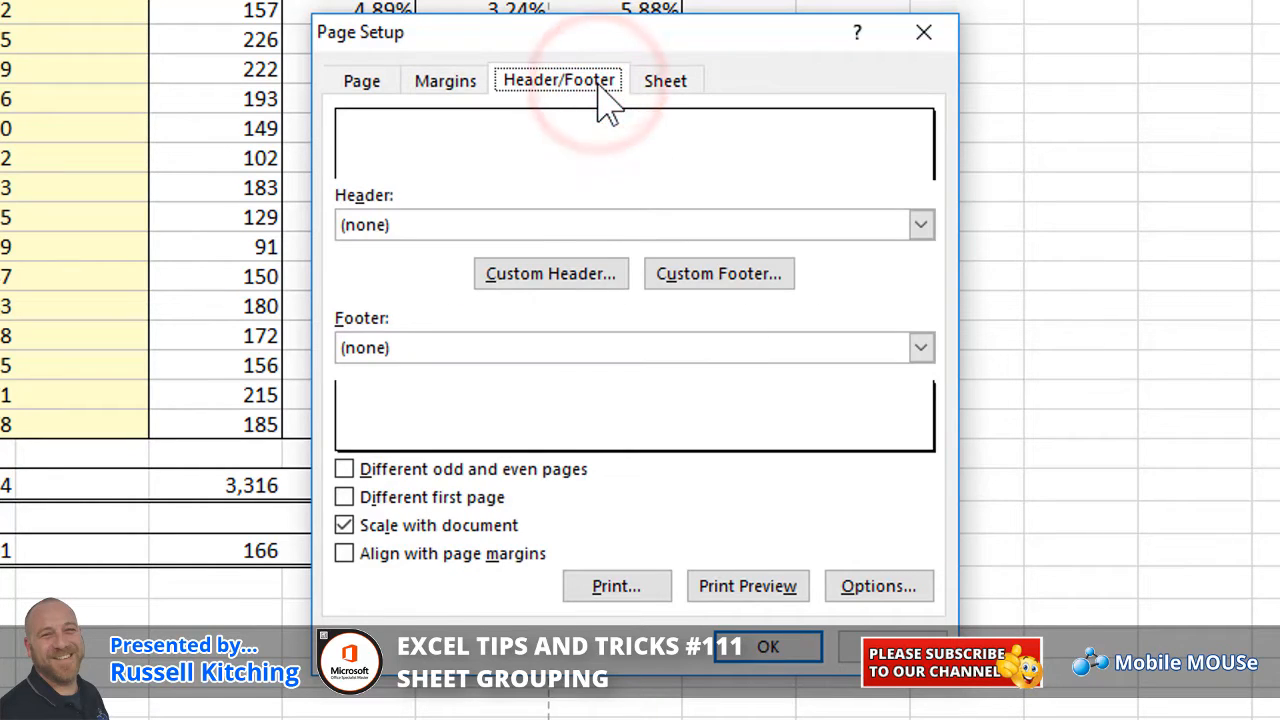
left_click(592, 280)
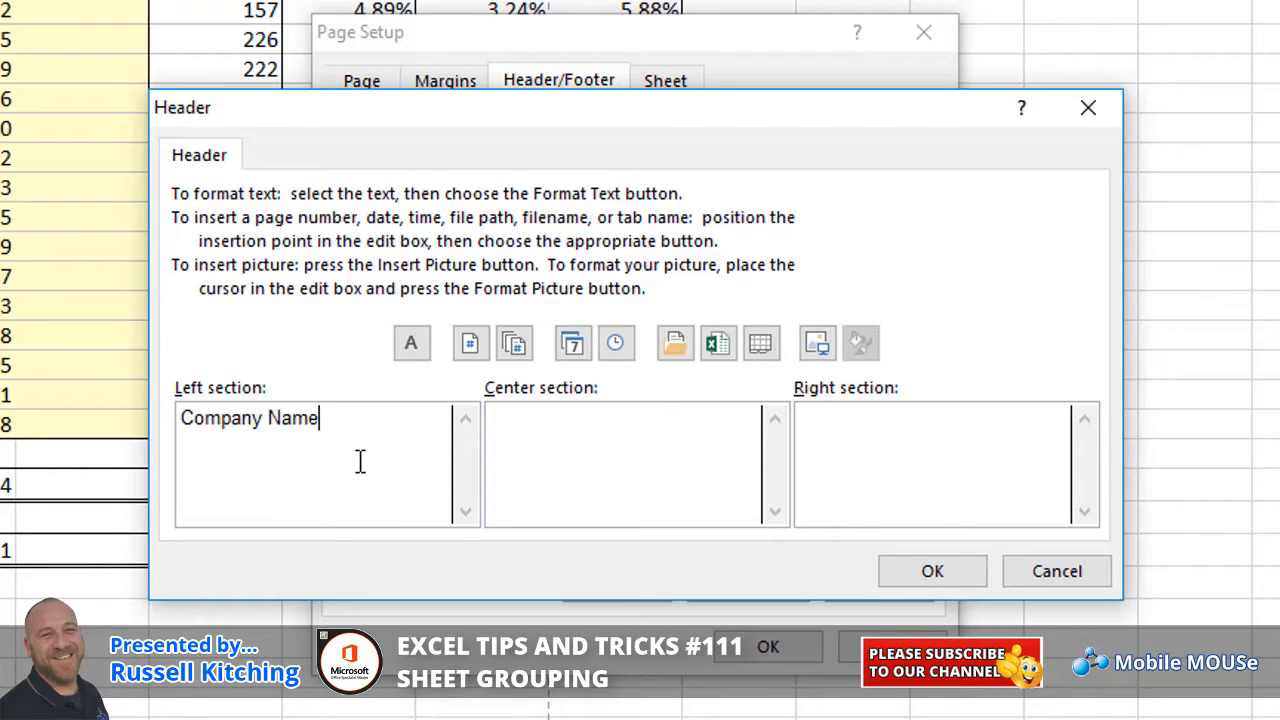
left_click(955, 457)
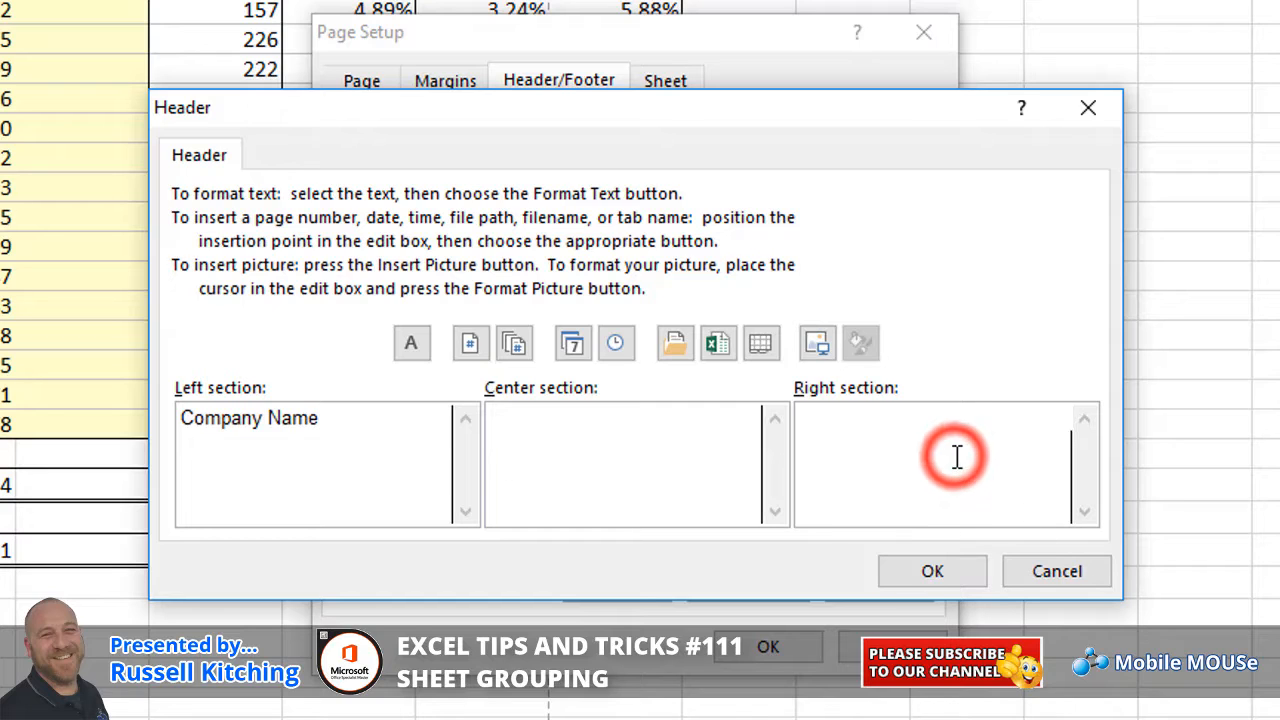
left_click(572, 343)
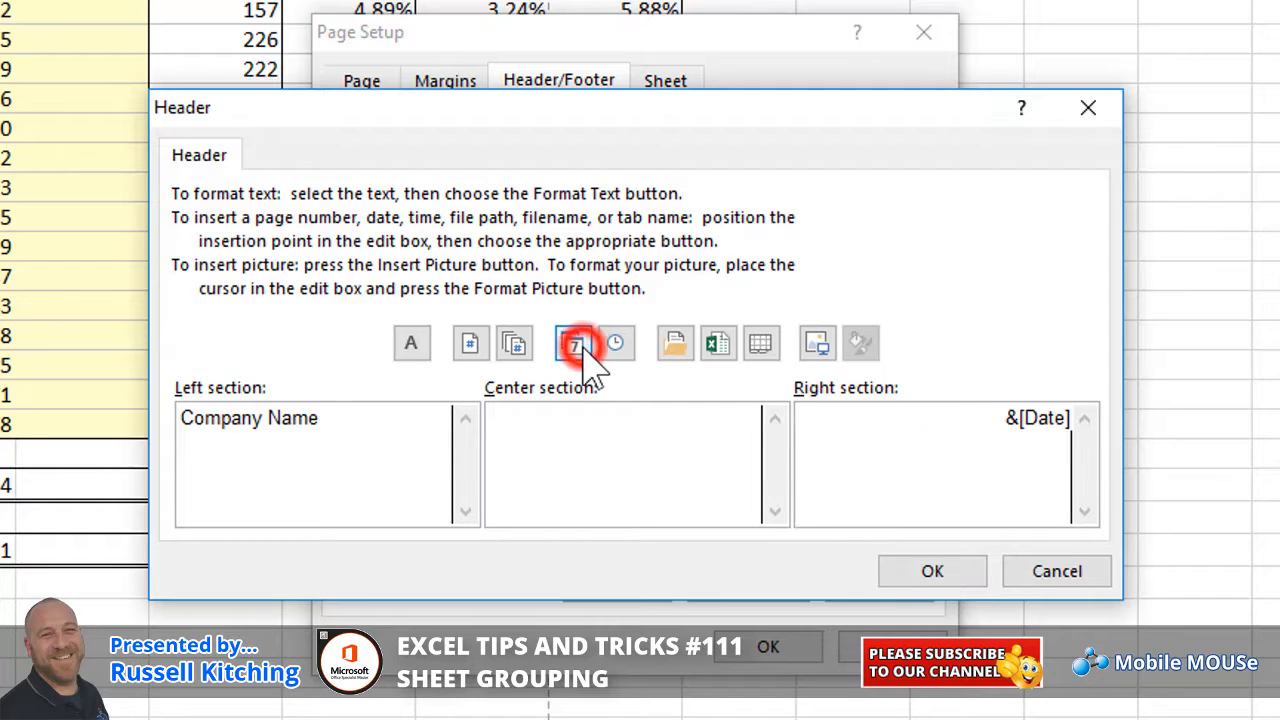
left_click(615, 343)
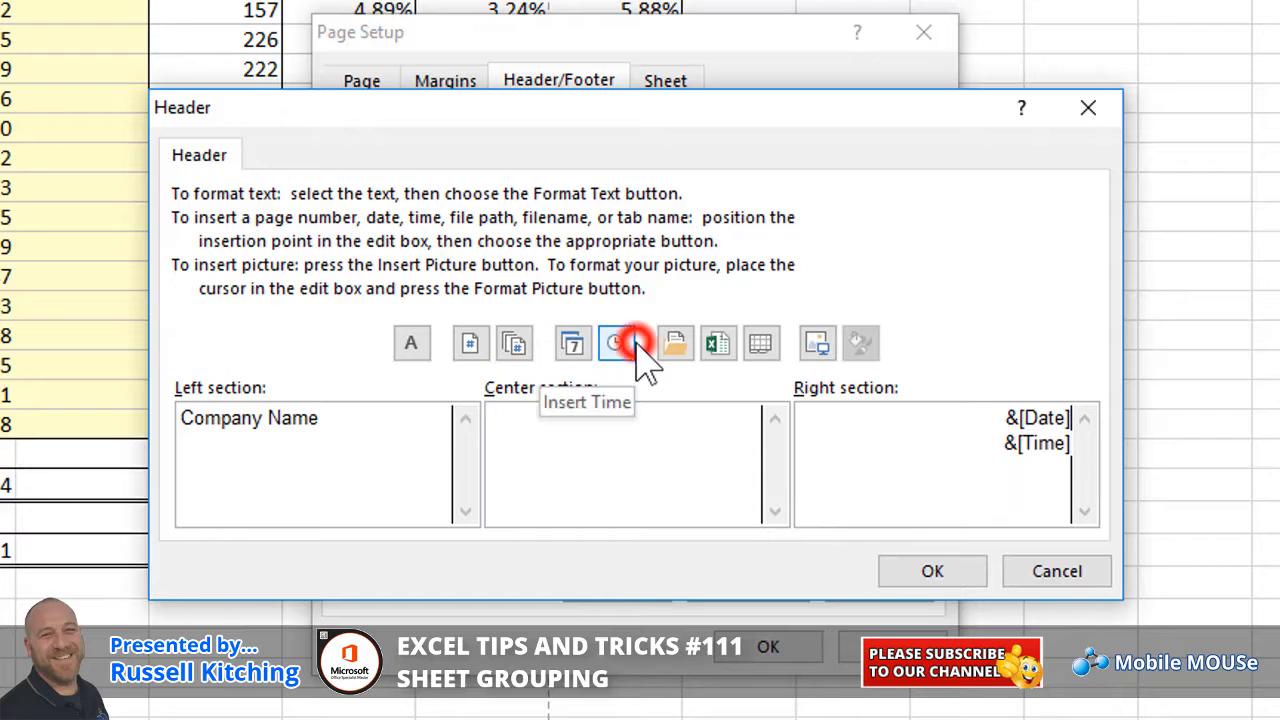
left_click(960, 565)
- Create a custom footer with "Page &[Page]" in the right section and apply the page setup to the grouped sheets
left_click(718, 277)
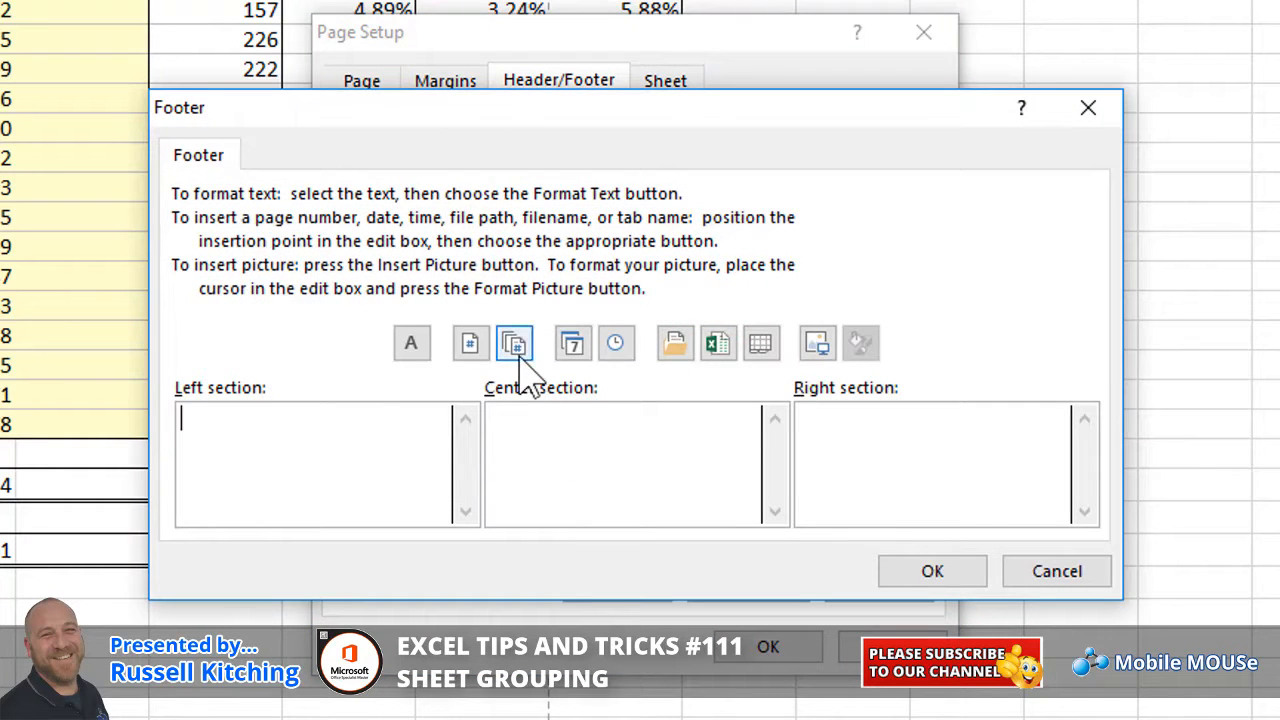
left_click(860, 437)
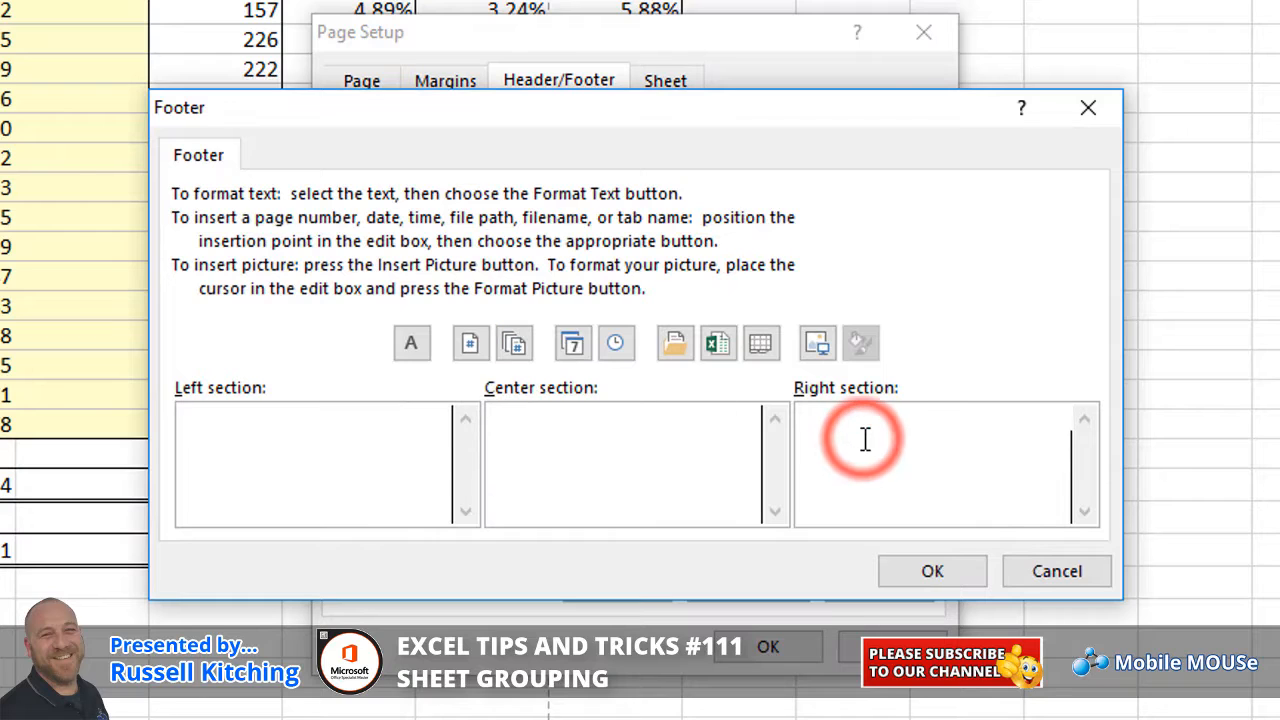
type("Page")
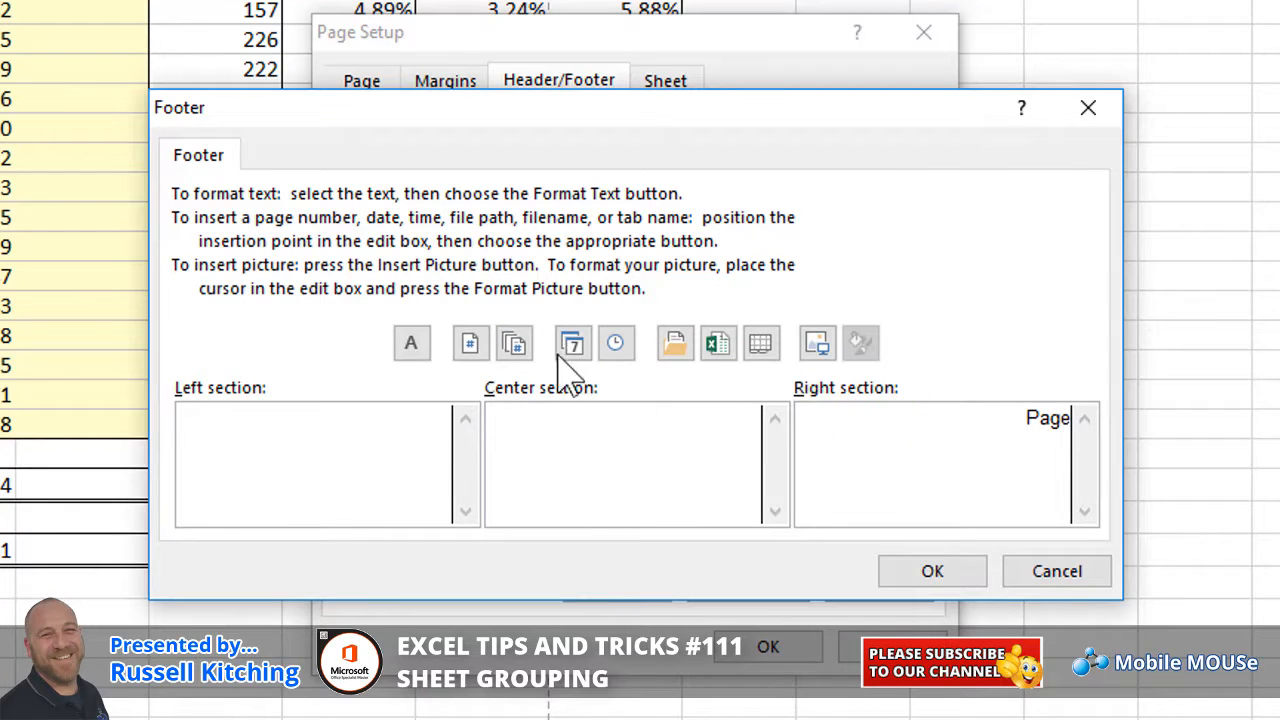
left_click(468, 342)
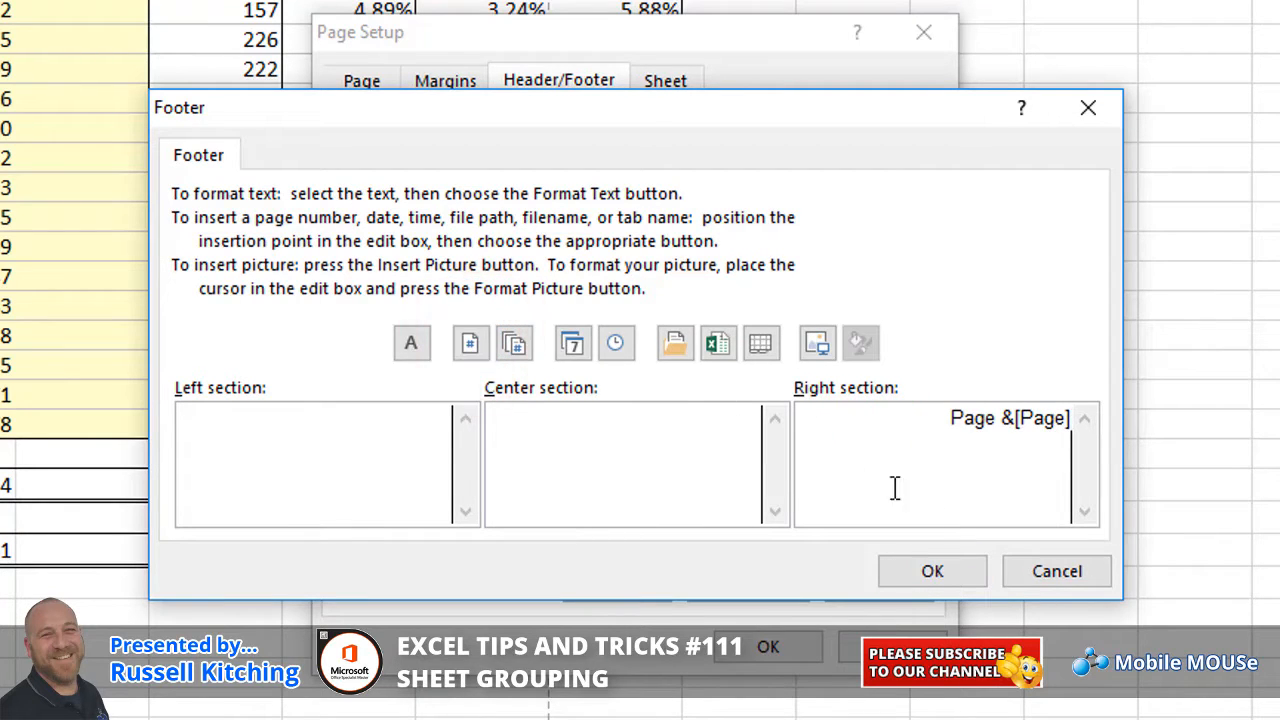
left_click(930, 578)
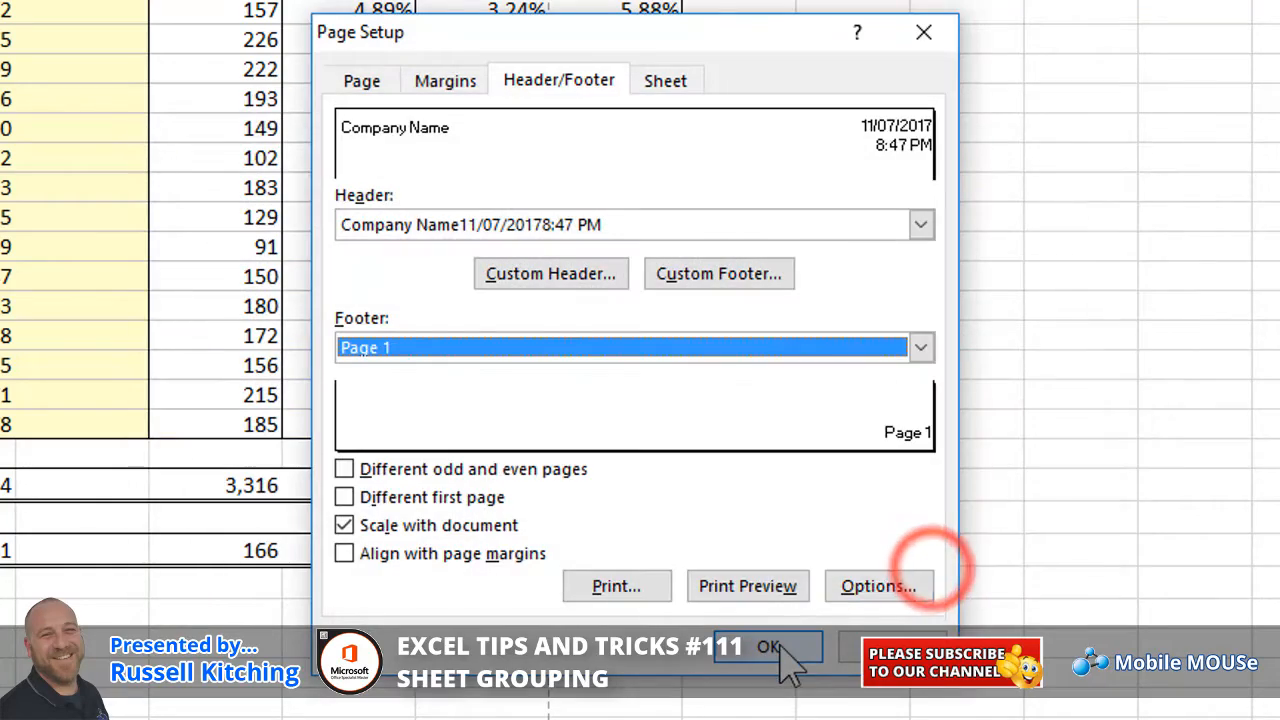
left_click(773, 646)
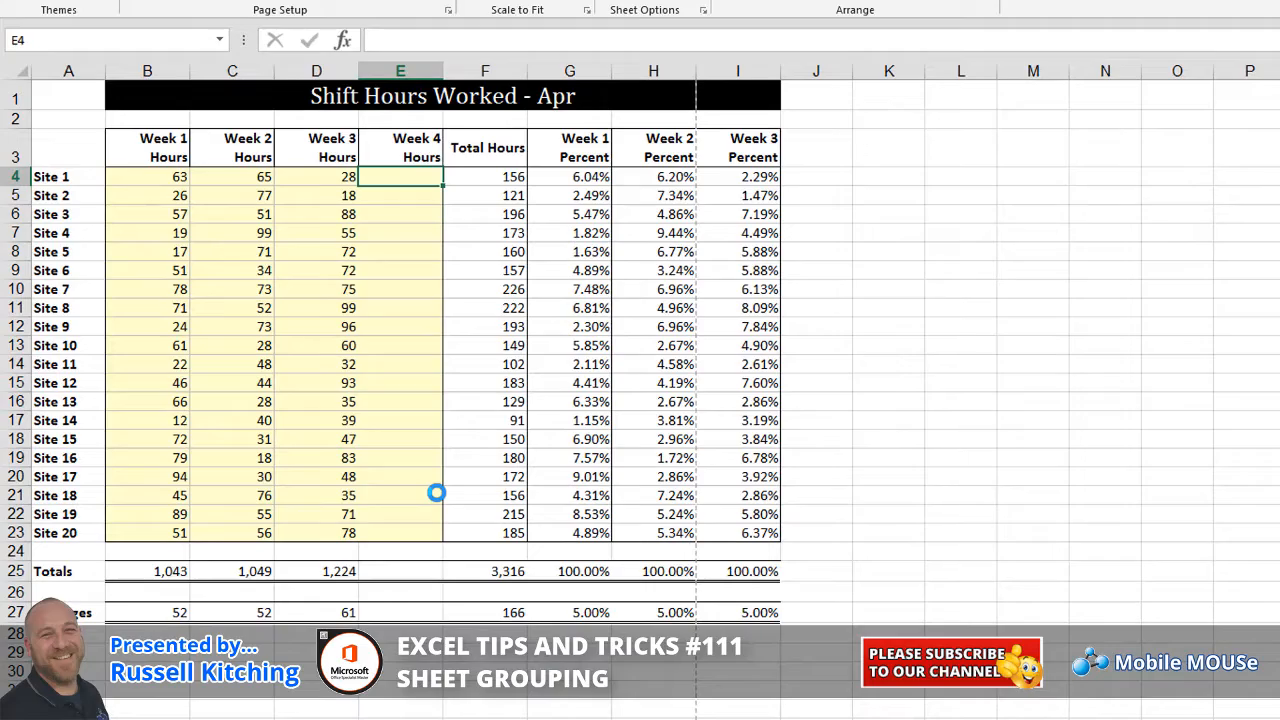
- Browse the individual monthly sheets from Jan to Jul and compare their table layouts and page-break lines
left_click(259, 303)
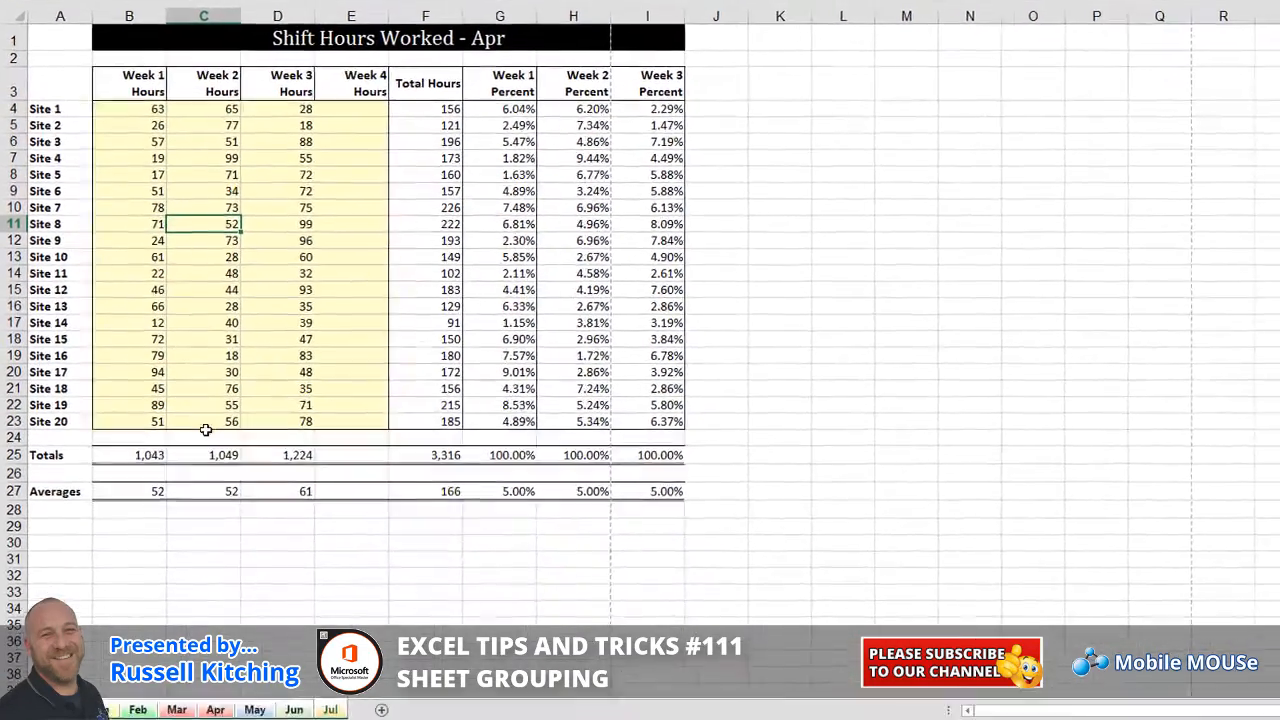
left_click(102, 709)
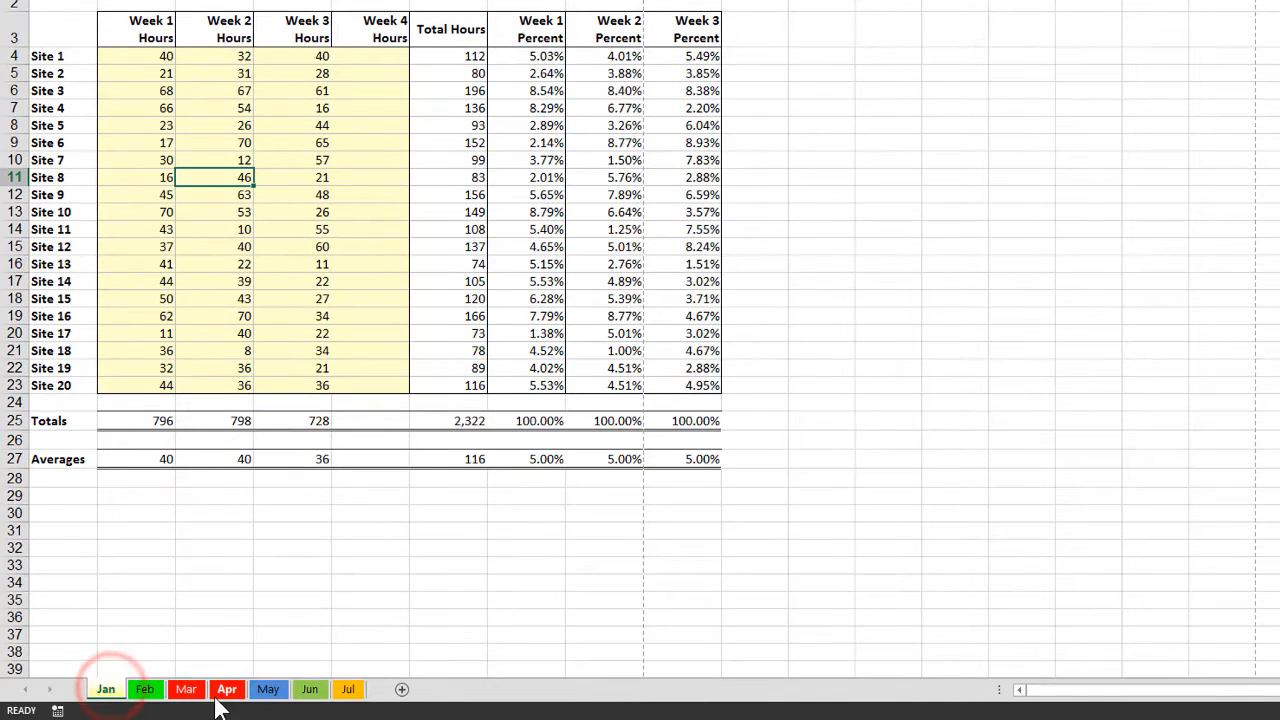
left_click(308, 694)
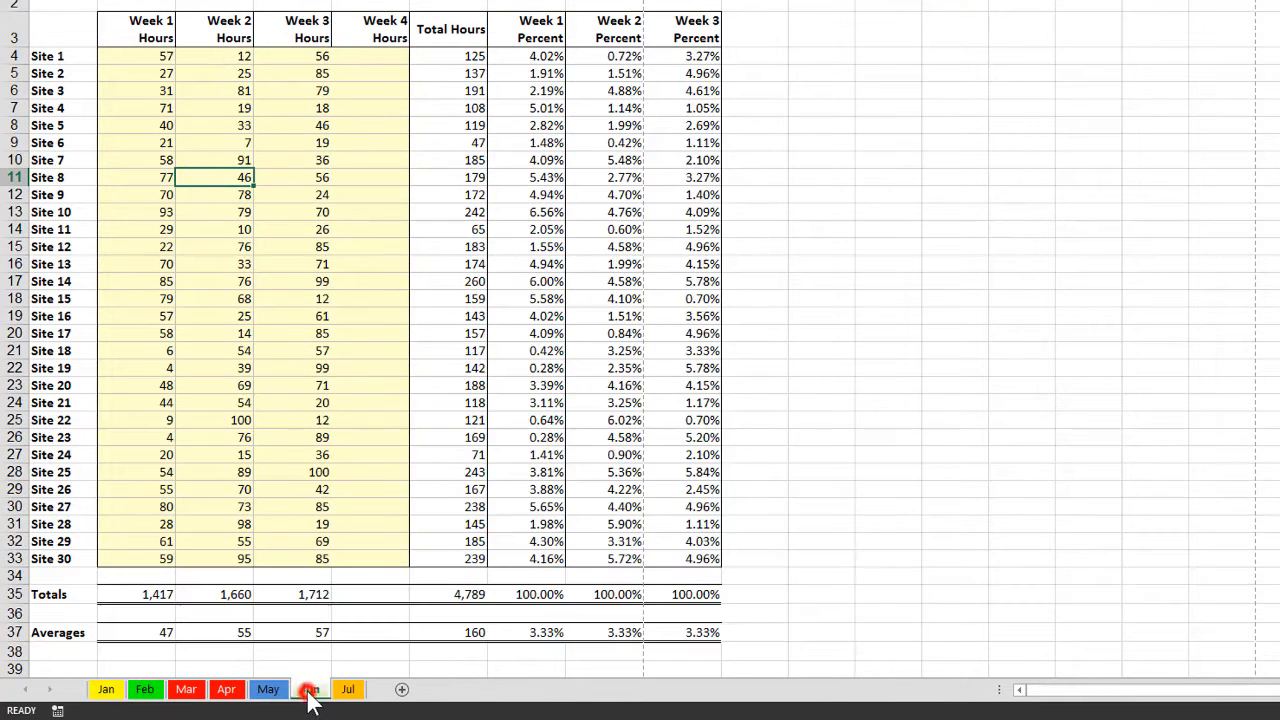
left_click(340, 694)
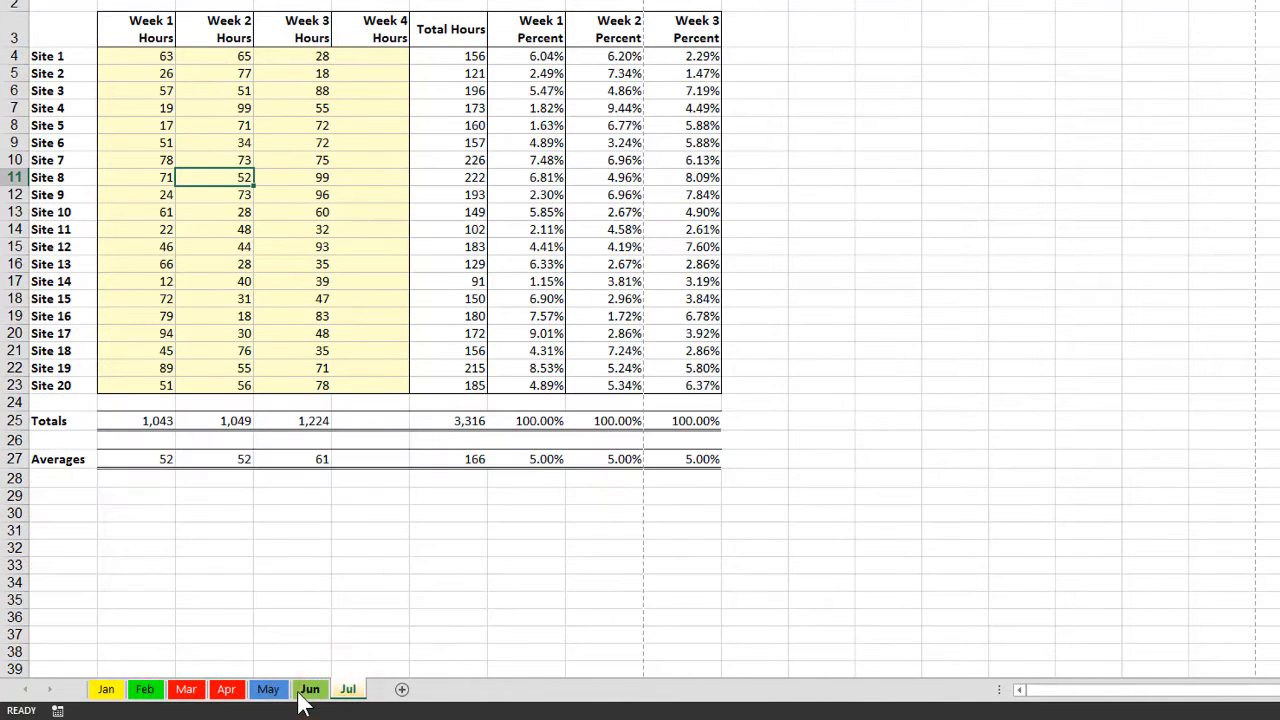
left_click(312, 698)
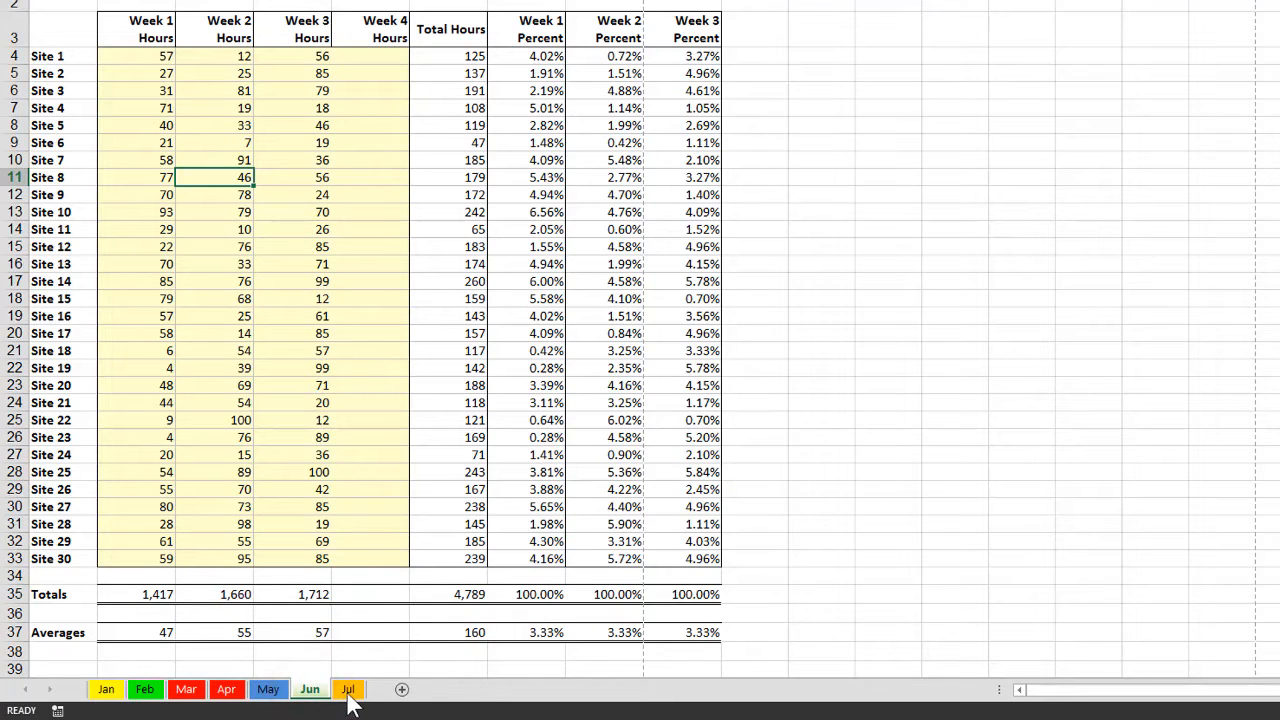
left_click(346, 696)
left_click(106, 690)
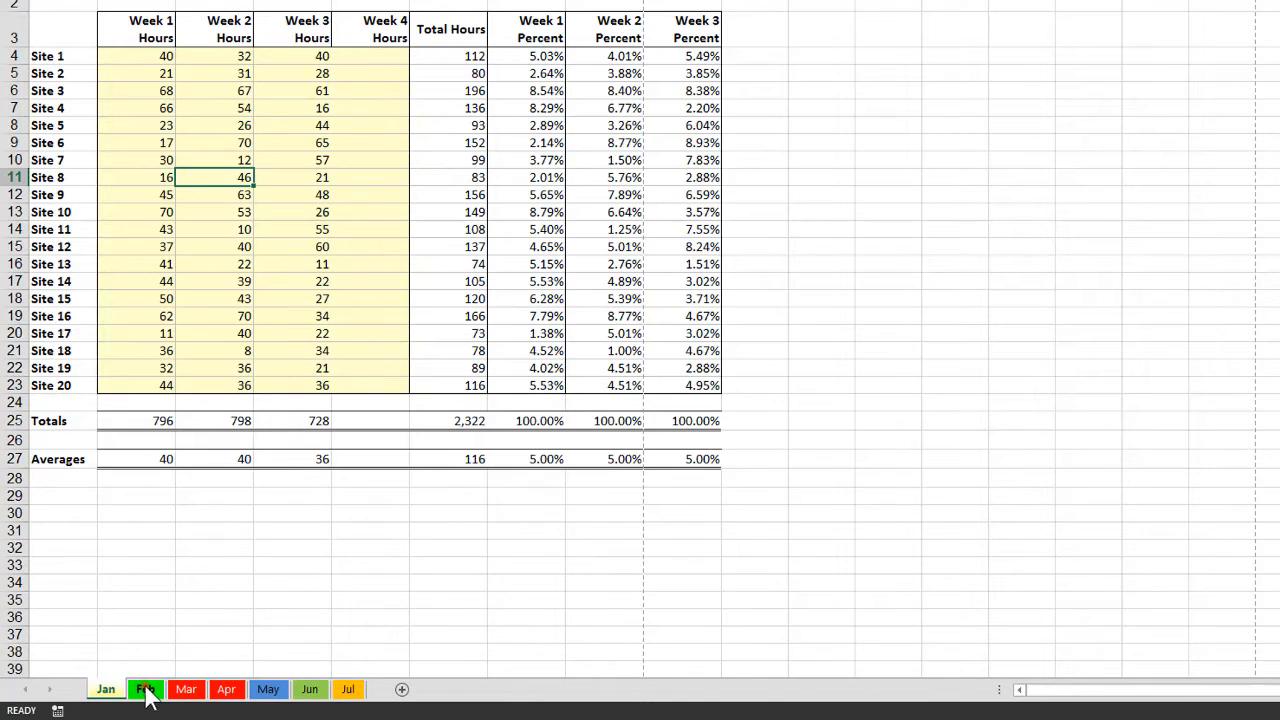
left_click(146, 689)
left_click(185, 689)
left_click(226, 689)
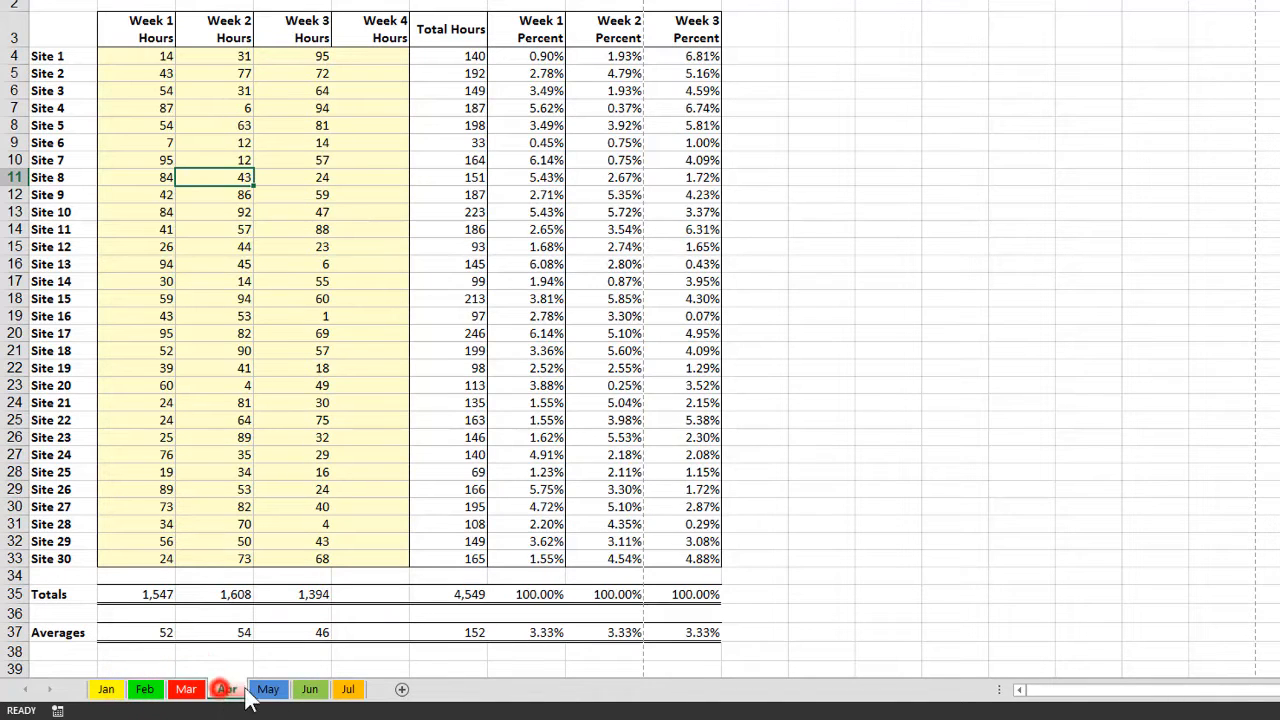
left_click(267, 689)
left_click(309, 689)
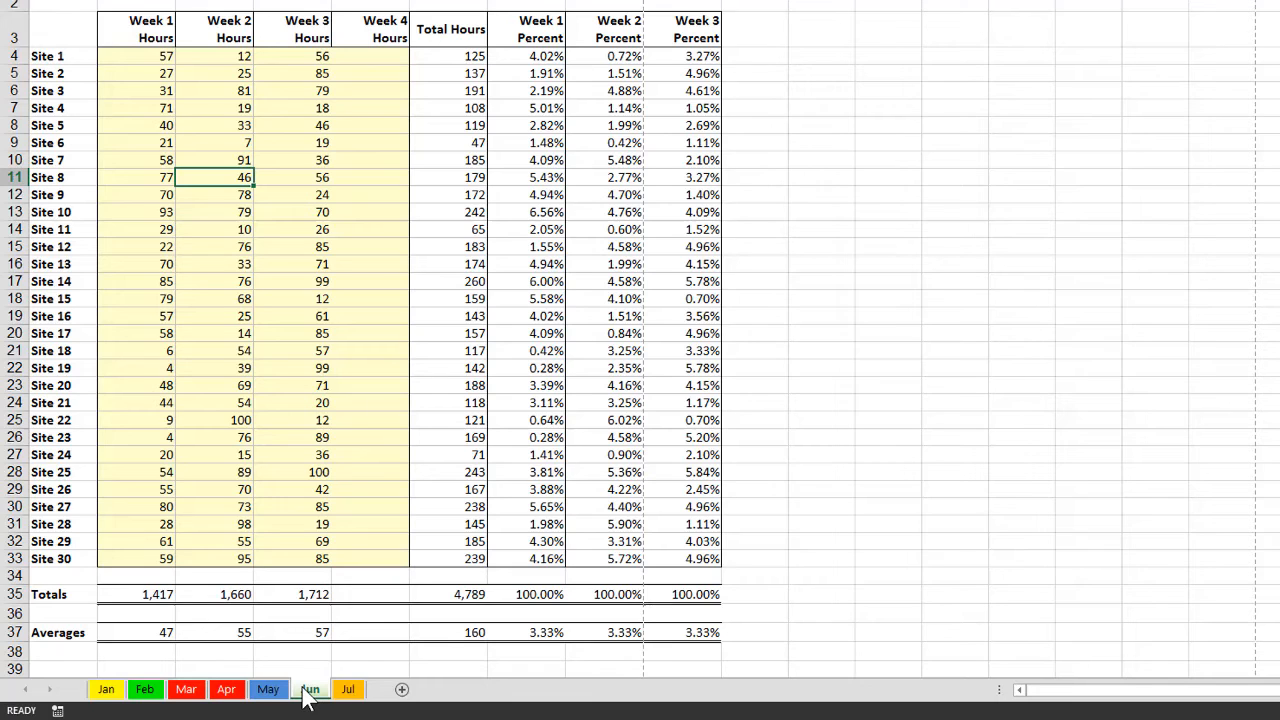
- Group only the Jan and Jul sheets and extend the Week 3 Totals and Averages formulas into the Week 4 Hours column
left_click(116, 690)
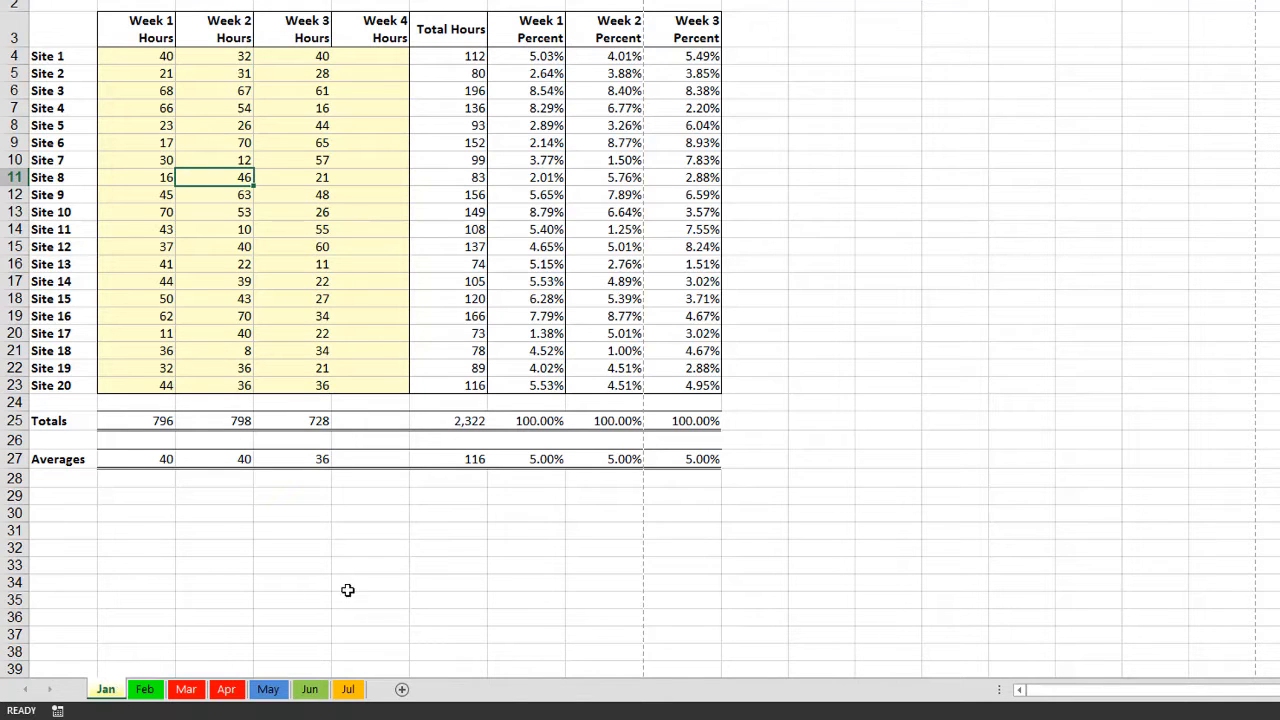
left_click(350, 690, "ctrl")
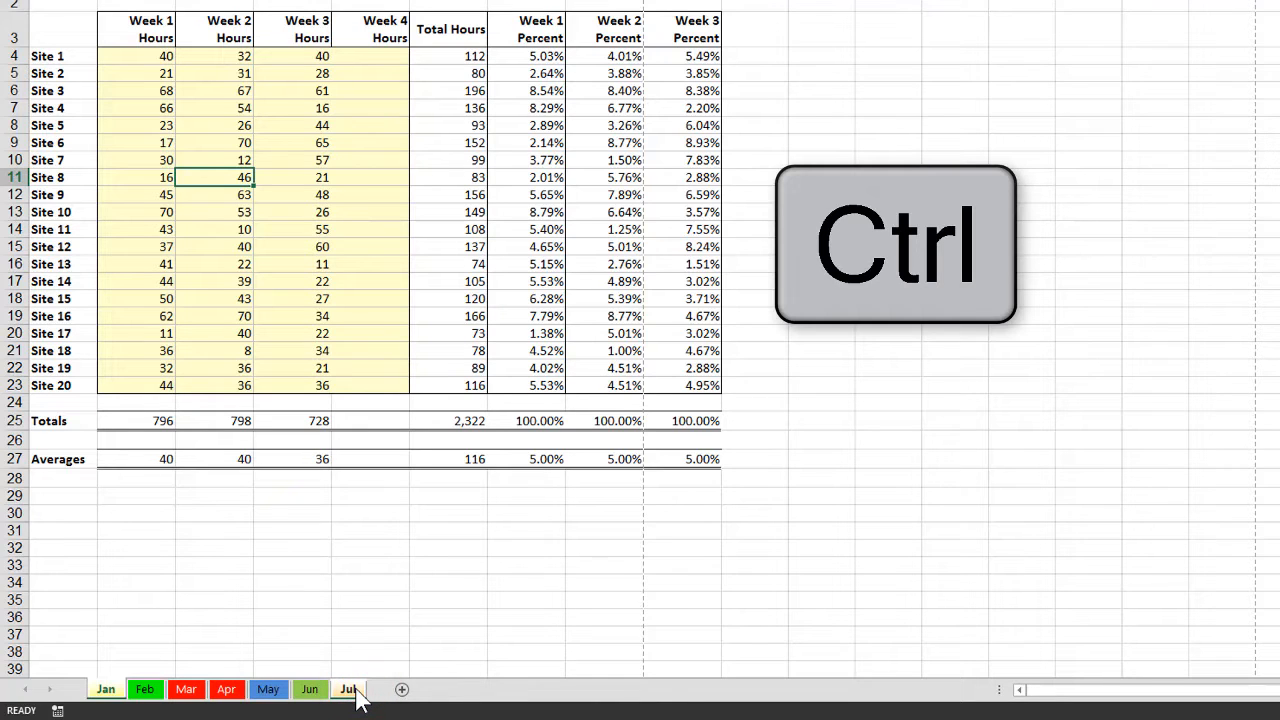
left_click(310, 424)
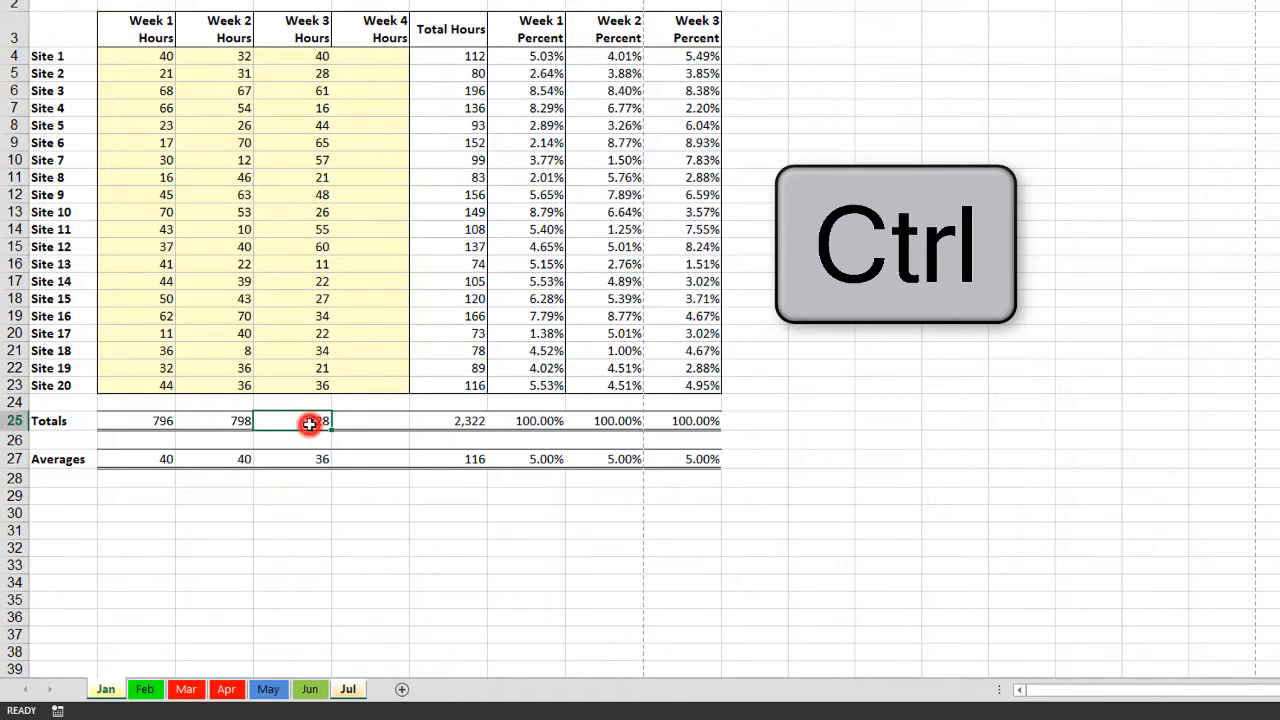
left_click_drag(332, 430, 400, 423)
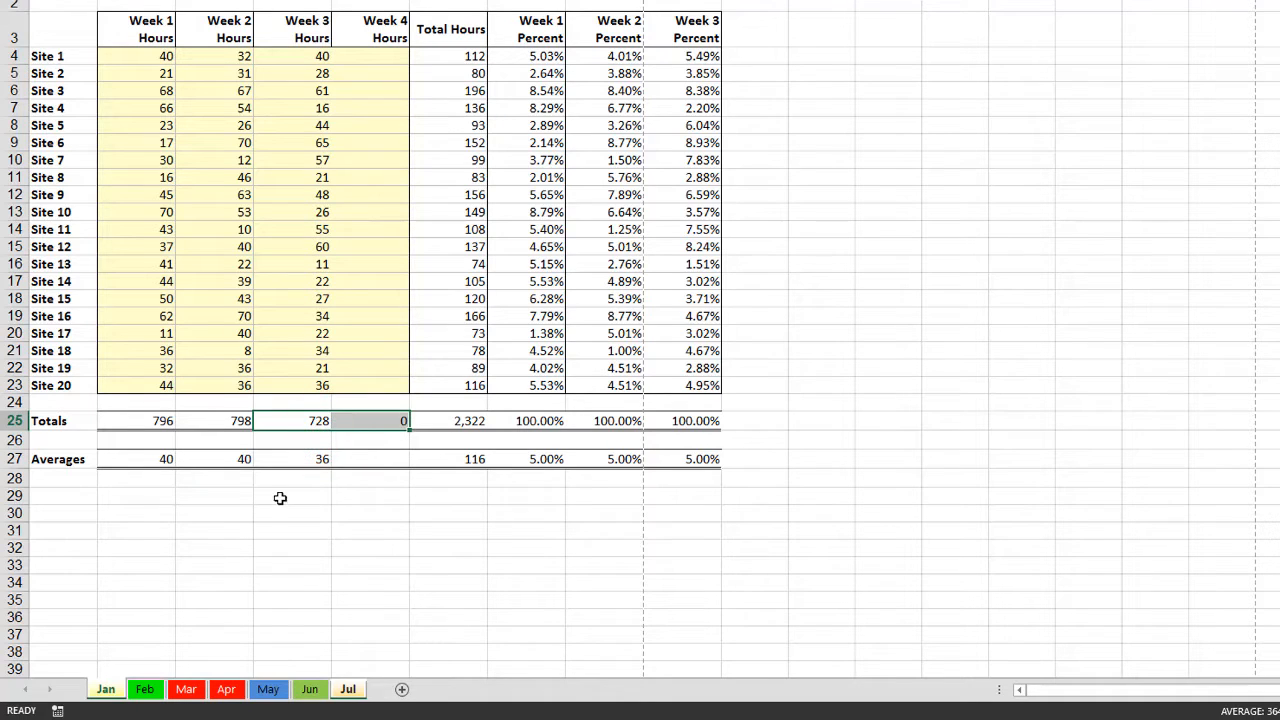
left_click(319, 461)
left_click_drag(331, 468, 385, 471)
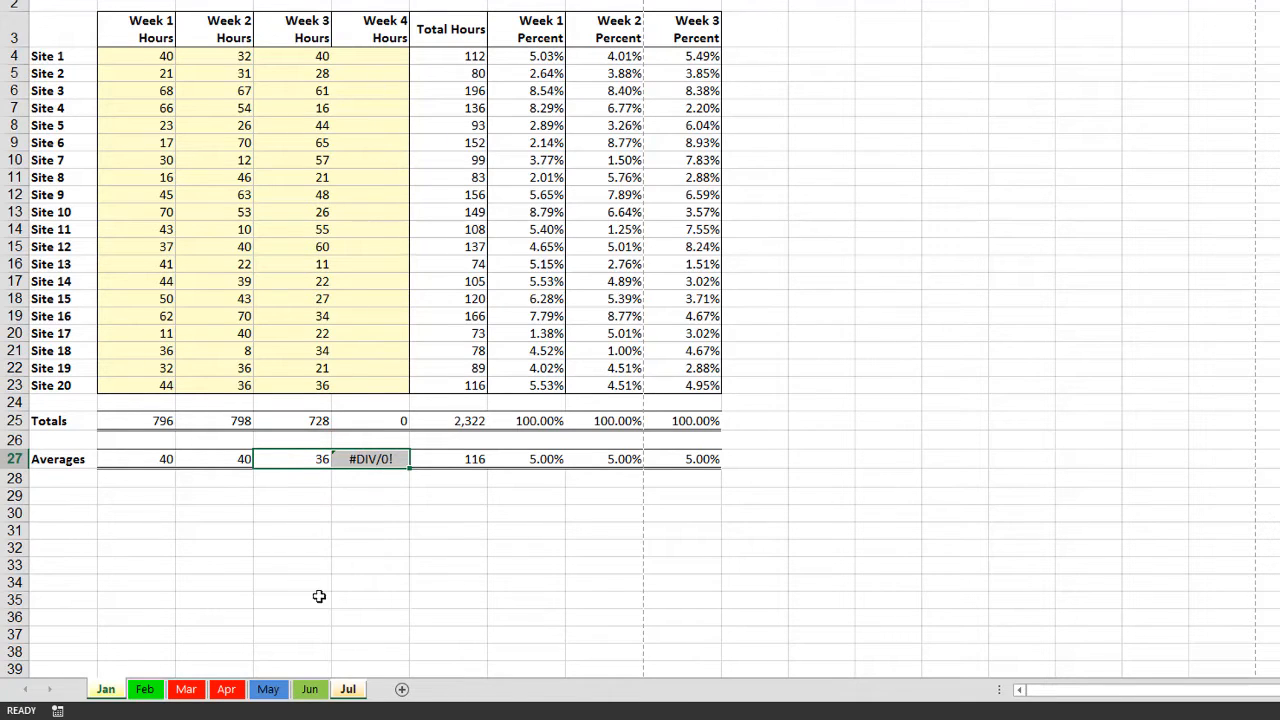
- Ungroup the sheets and check the Week 4 Totals and Averages cells on Jan and Jul against the Feb to Jun sheets
left_click(158, 692)
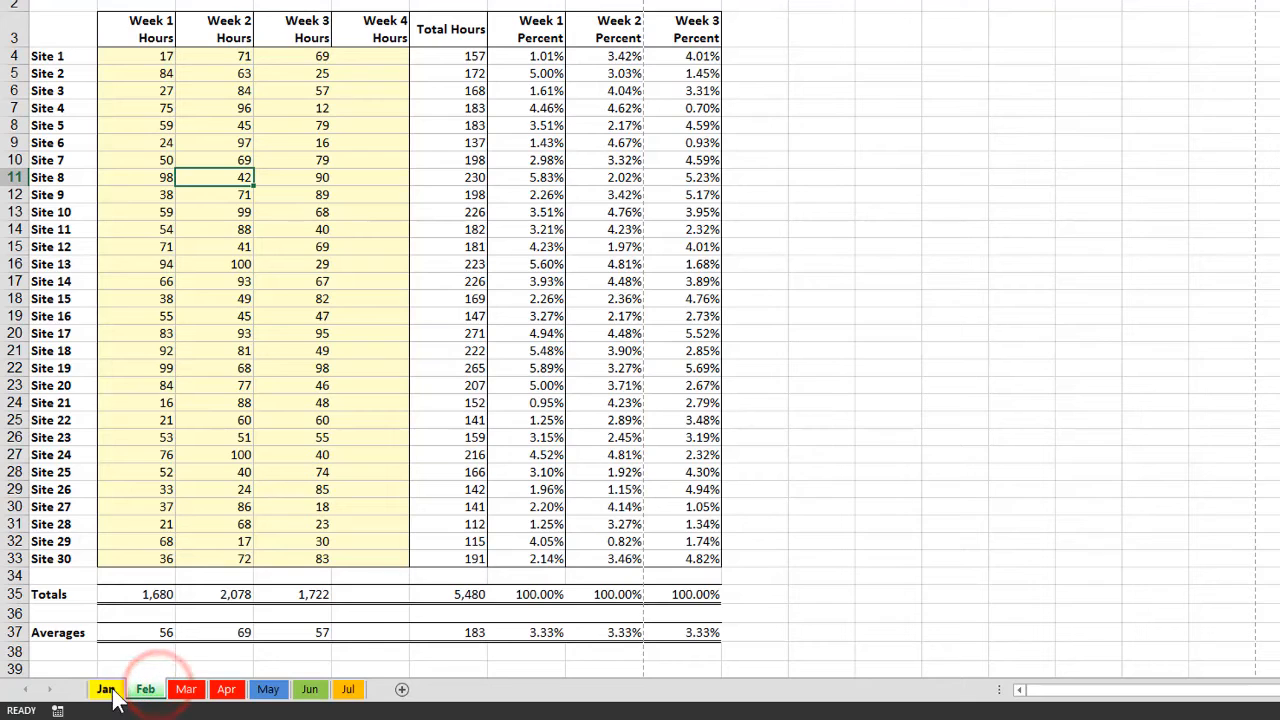
left_click(110, 691)
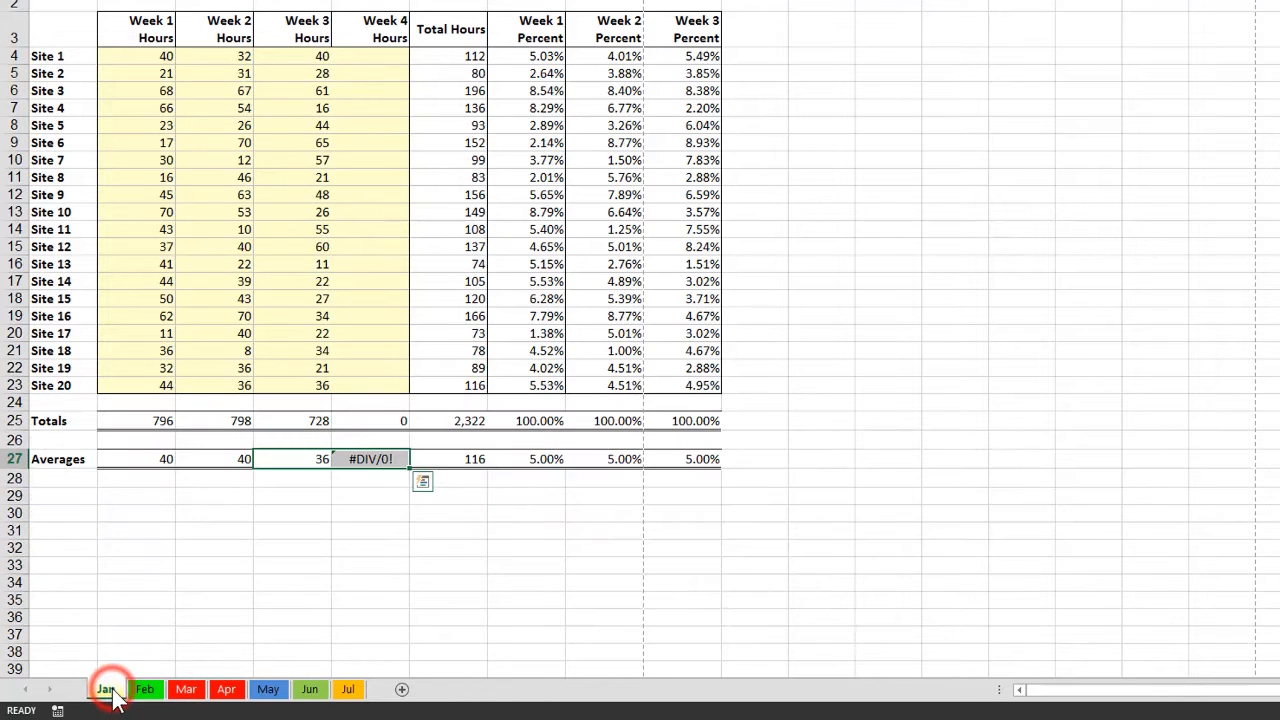
left_click(347, 692)
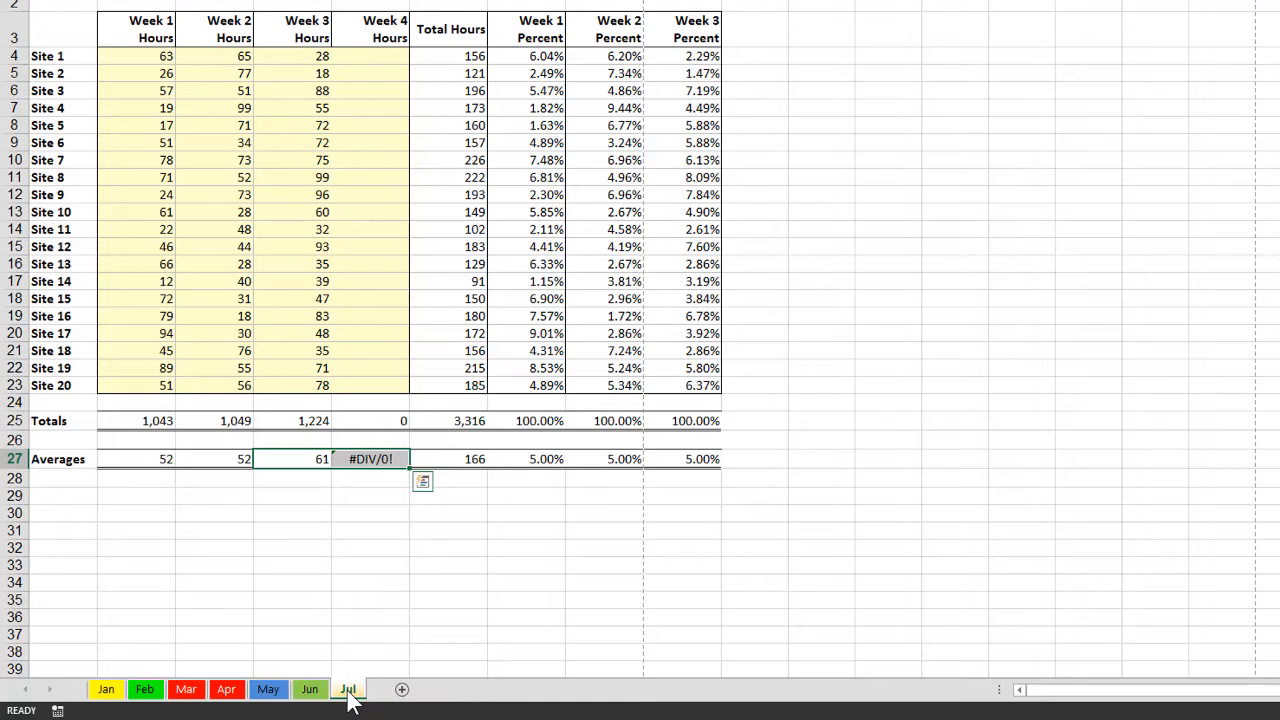
left_click(148, 692)
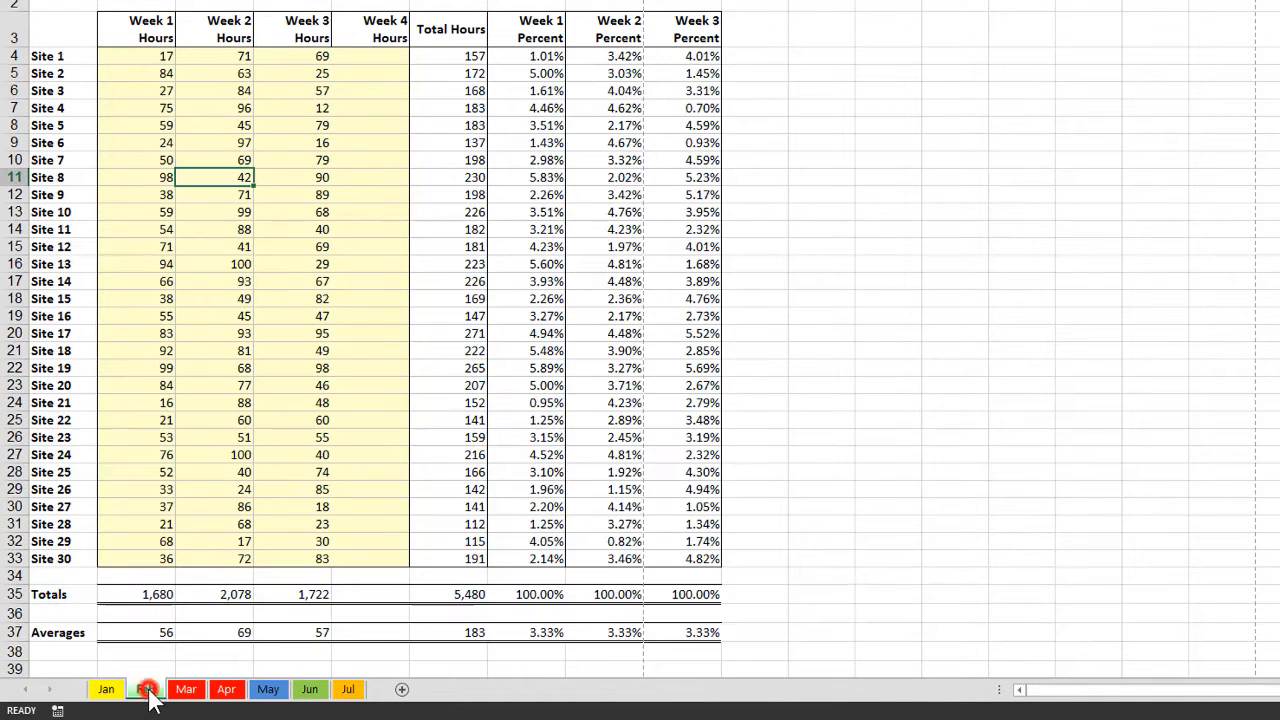
left_click(185, 692)
left_click(226, 692)
left_click(264, 692)
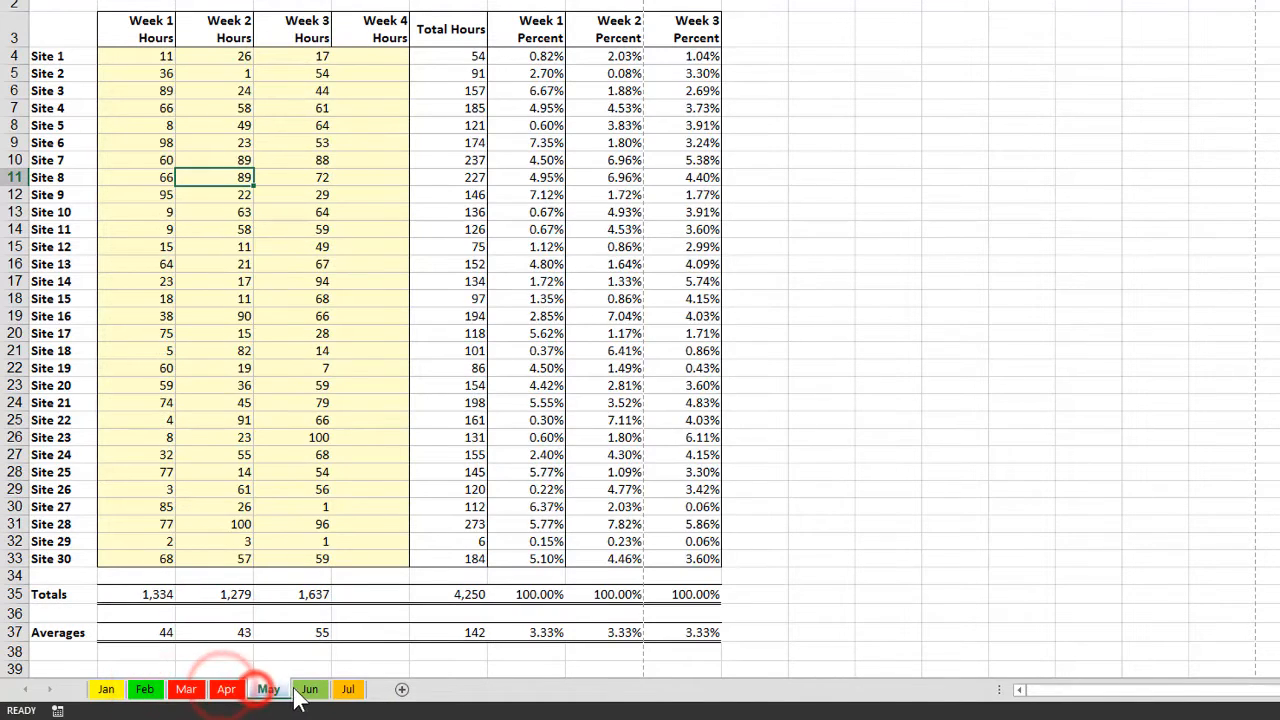
left_click(305, 692)
- Group the Feb through Jun sheets and extend the Week 3 Totals and Averages formulas in rows 35 to 37 into the Week 4 column
left_click(146, 692)
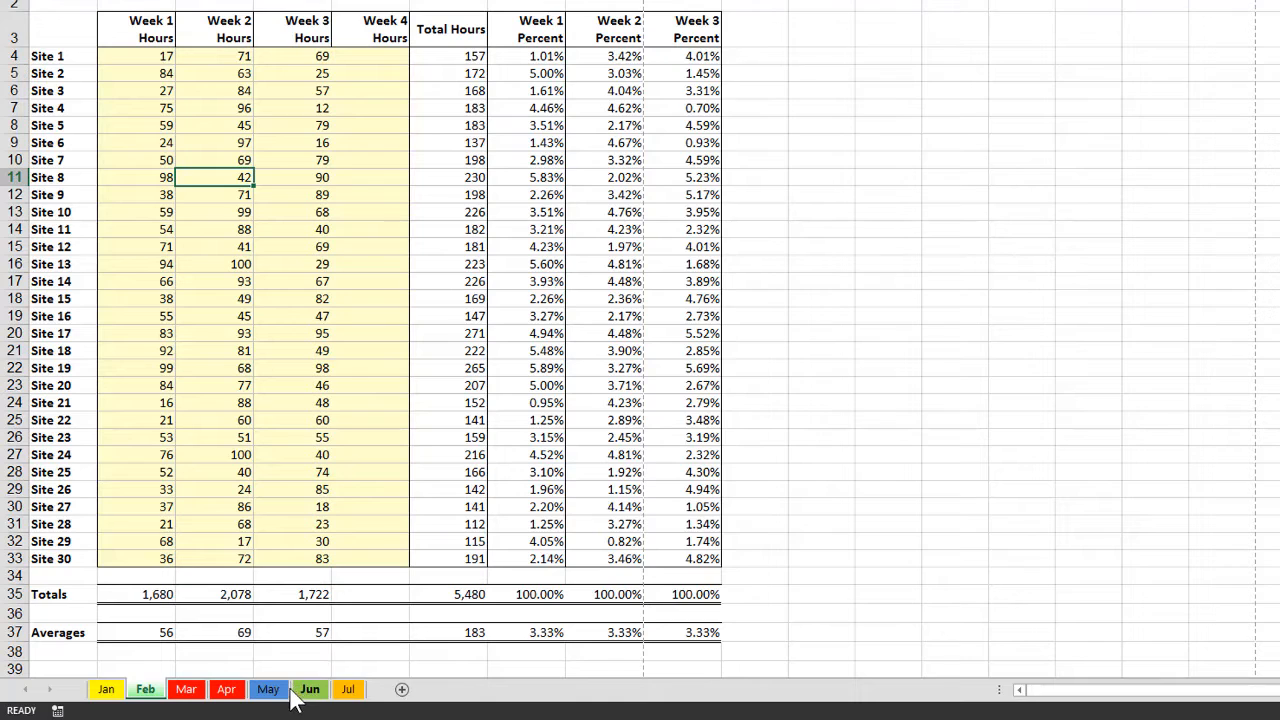
key("shift")
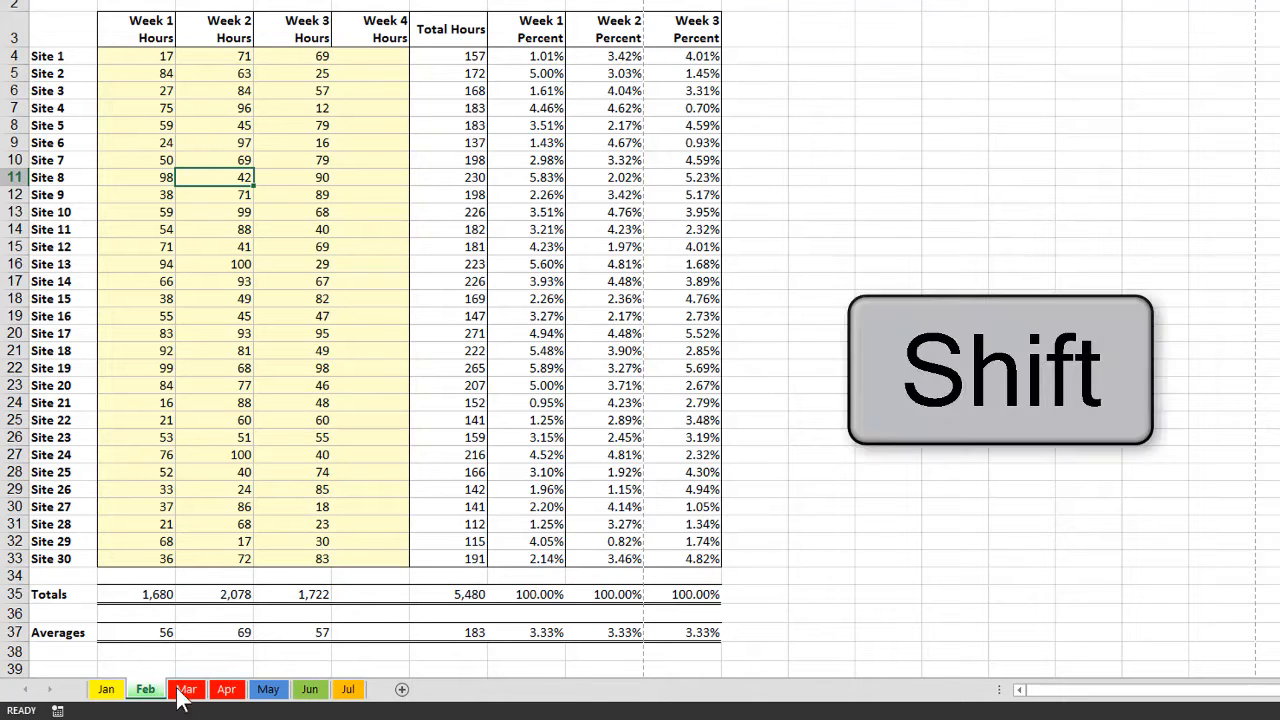
left_click(310, 690, "shift")
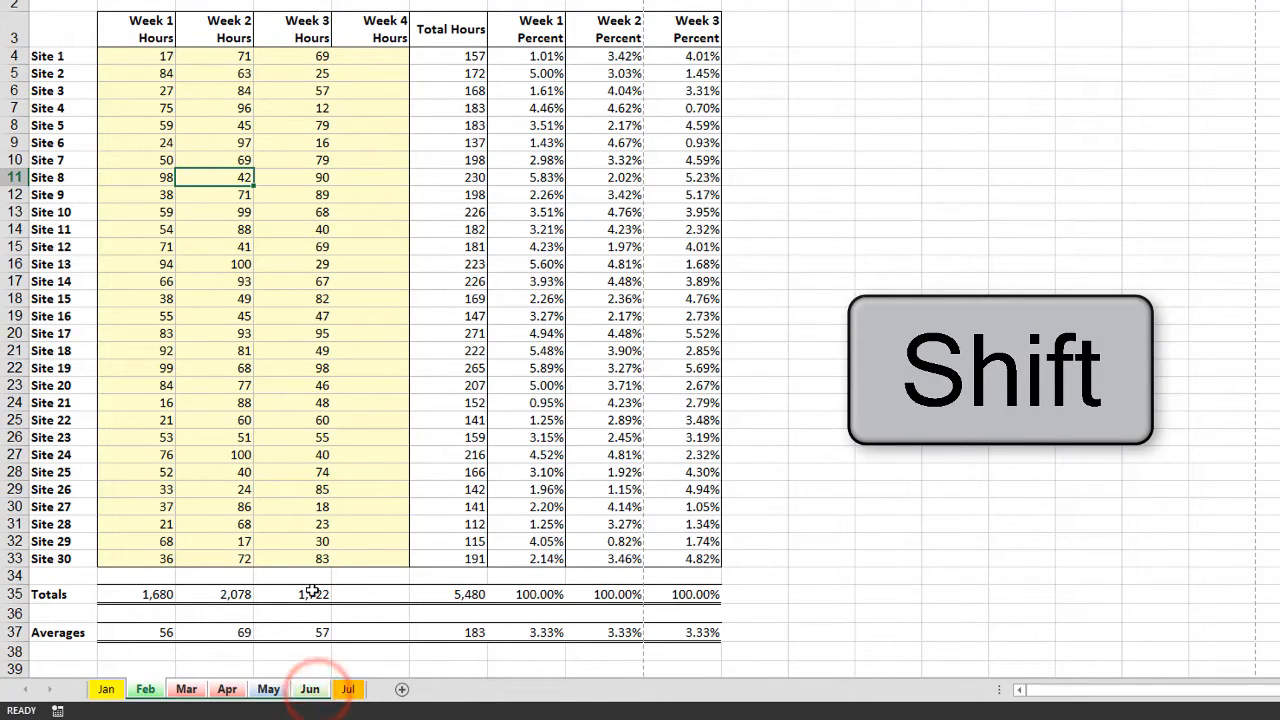
left_click_drag(313, 594, 388, 640)
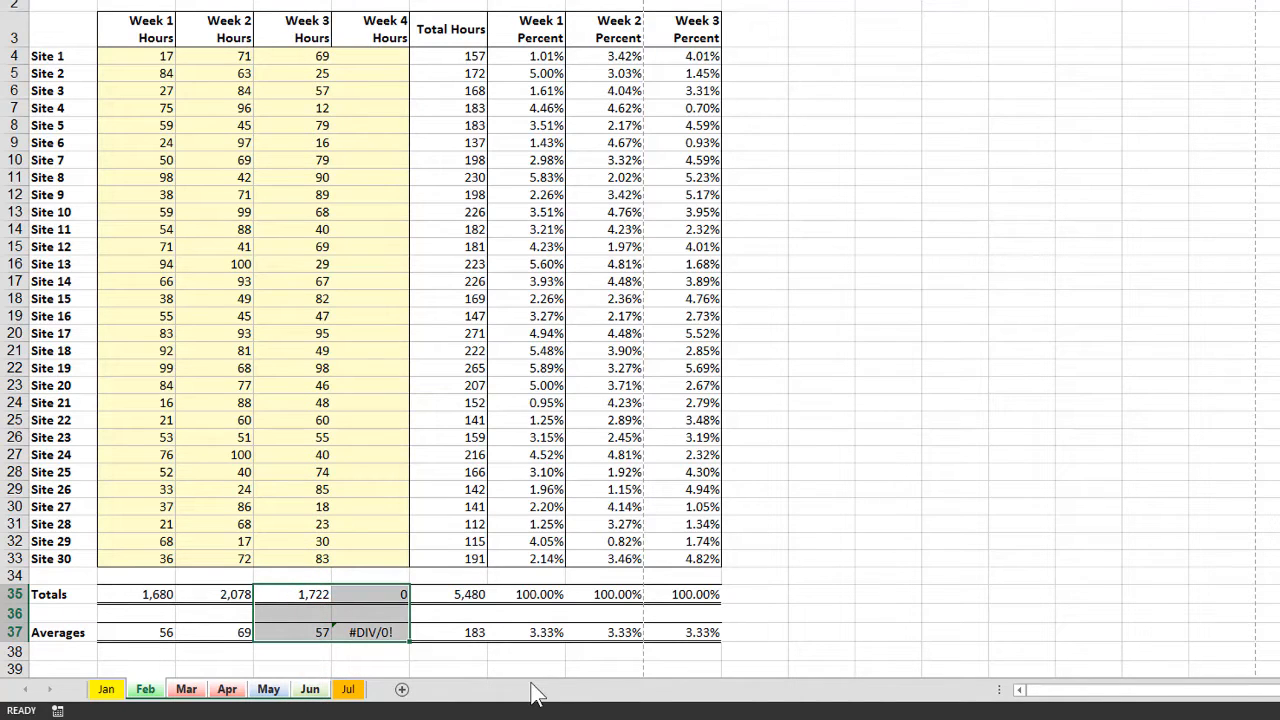
- Ungroup the sheets and examine the Week 4 Totals and Averages cells on each sheet from Feb to Jun
left_click(110, 690)
left_click(145, 690)
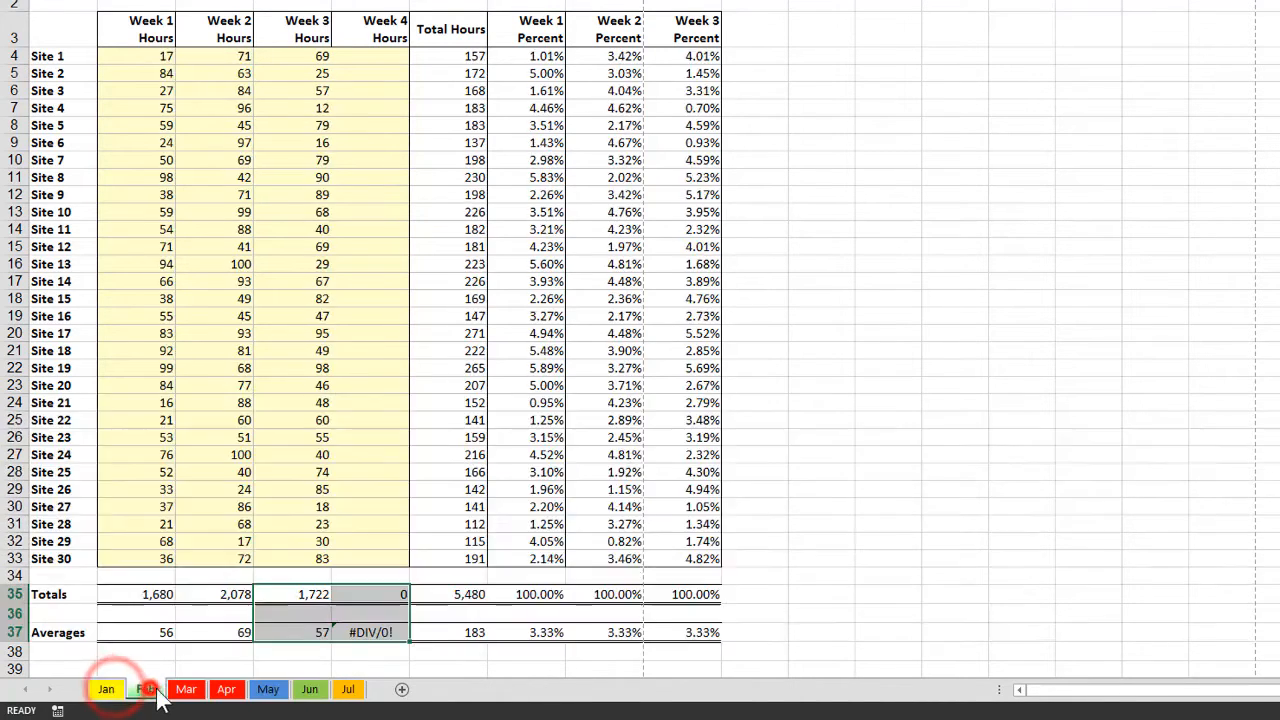
left_click(186, 690)
left_click(220, 692)
left_click(264, 690)
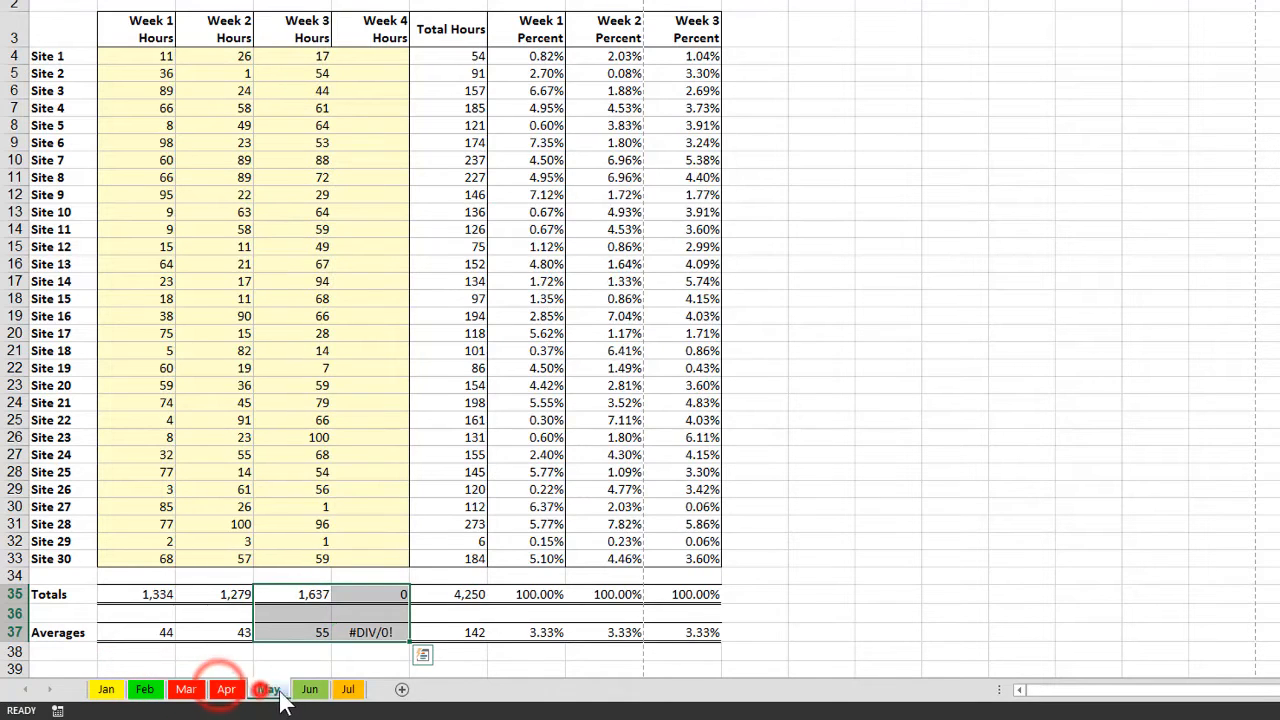
left_click(304, 690)
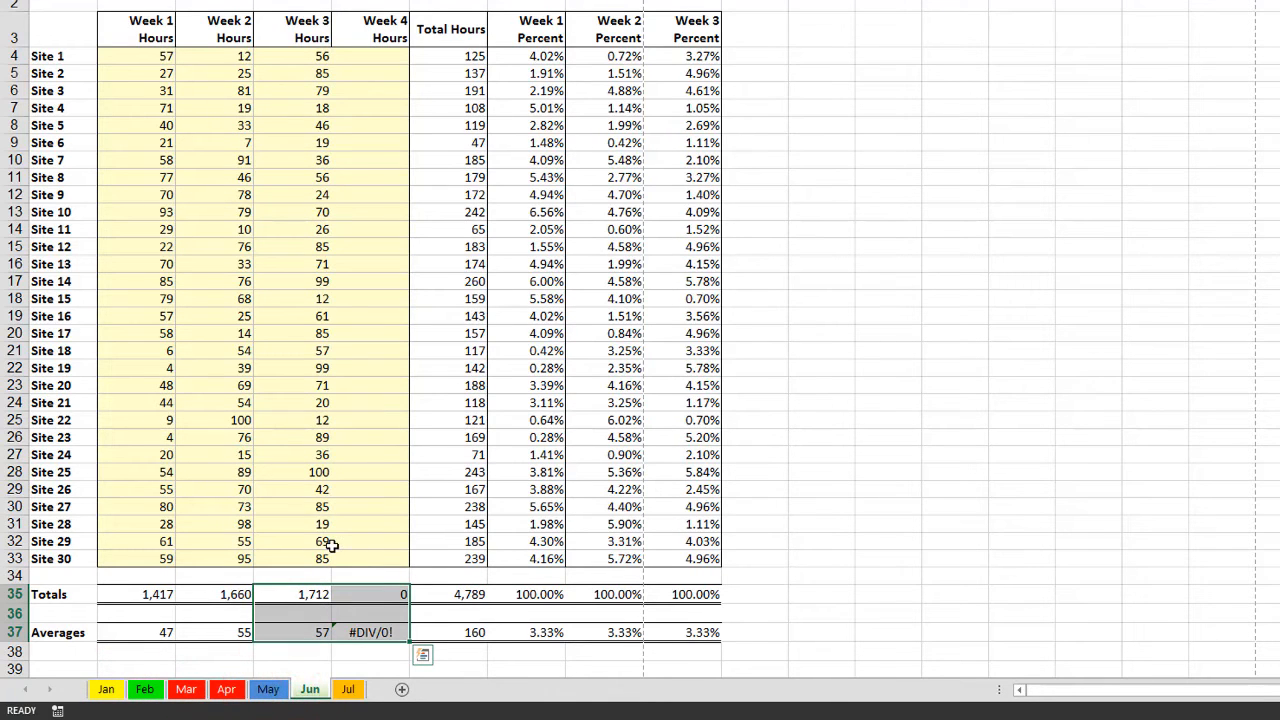
- Group all the monthly sheets and fill the header cells B3:I3 with a light blue theme colour
right_click(108, 690)
left_click(150, 680)
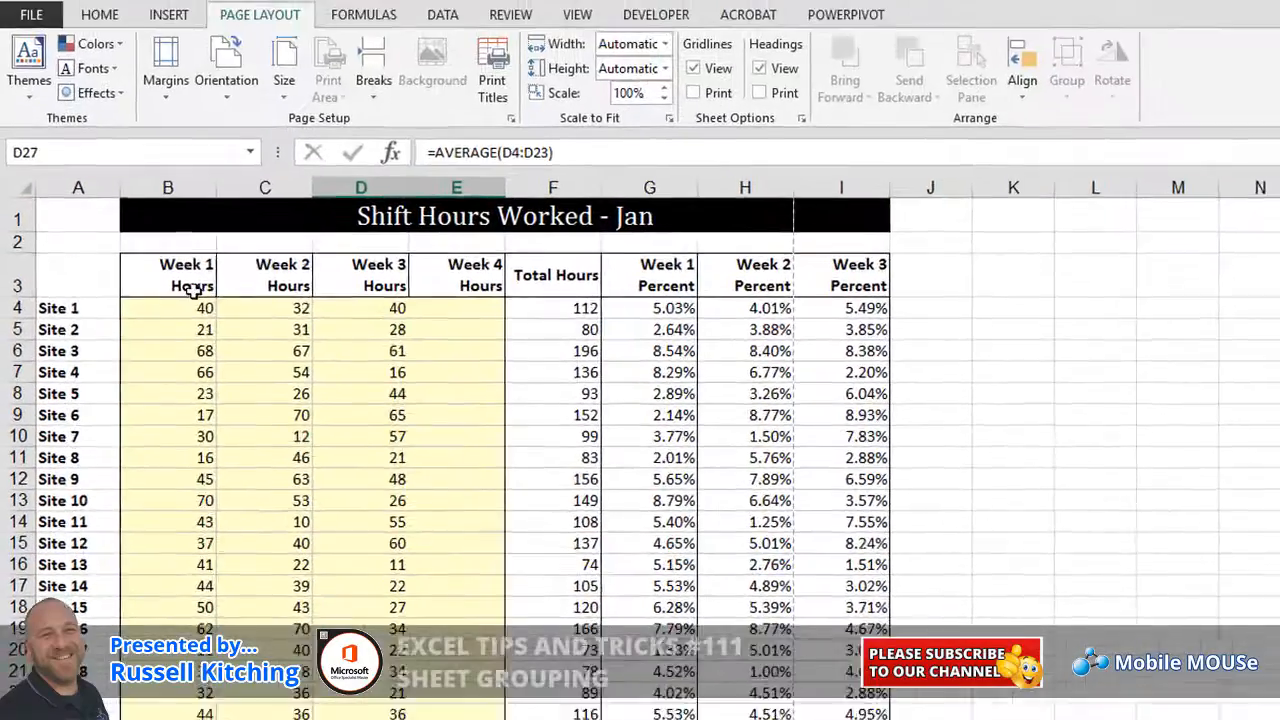
left_click_drag(193, 287, 826, 288)
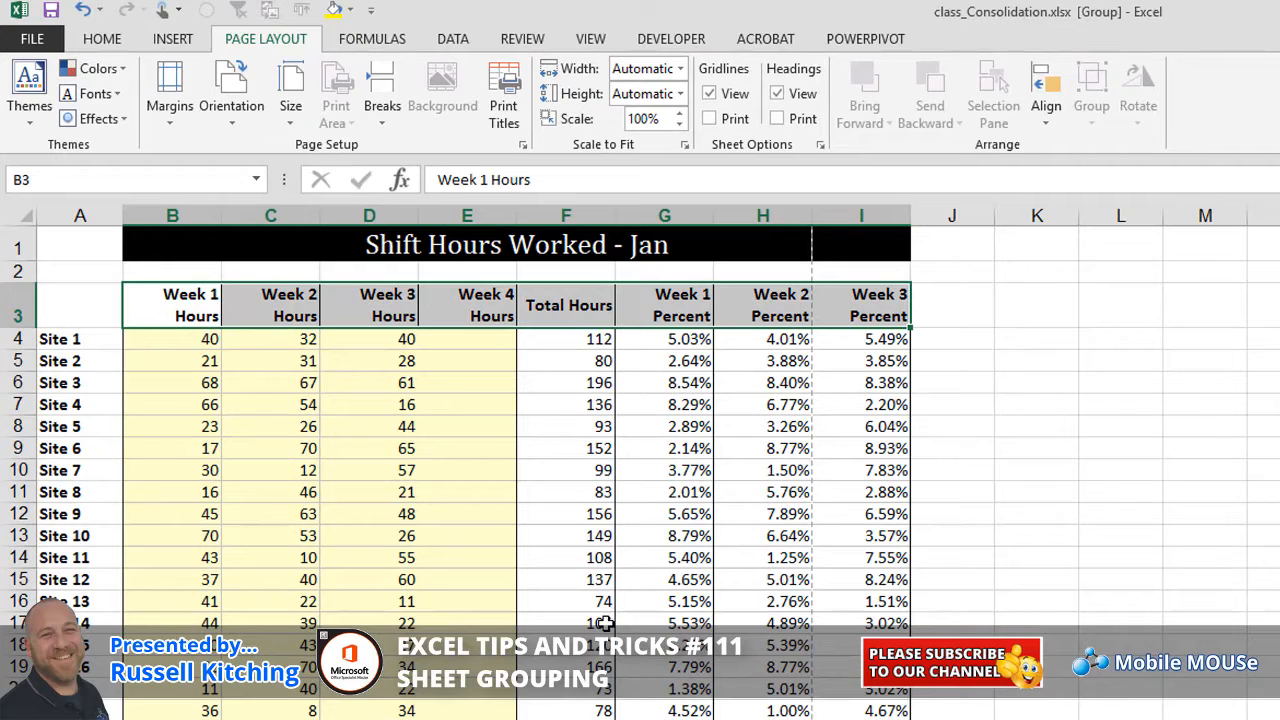
left_click(102, 38)
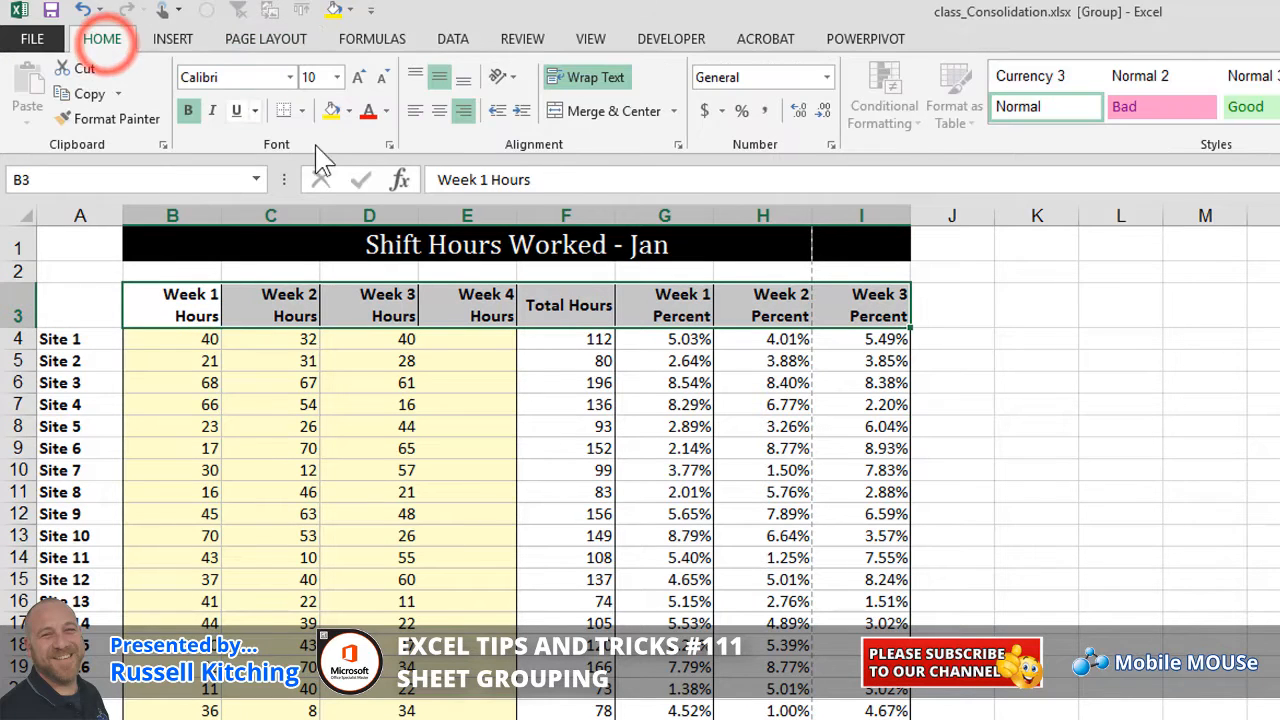
left_click(349, 111)
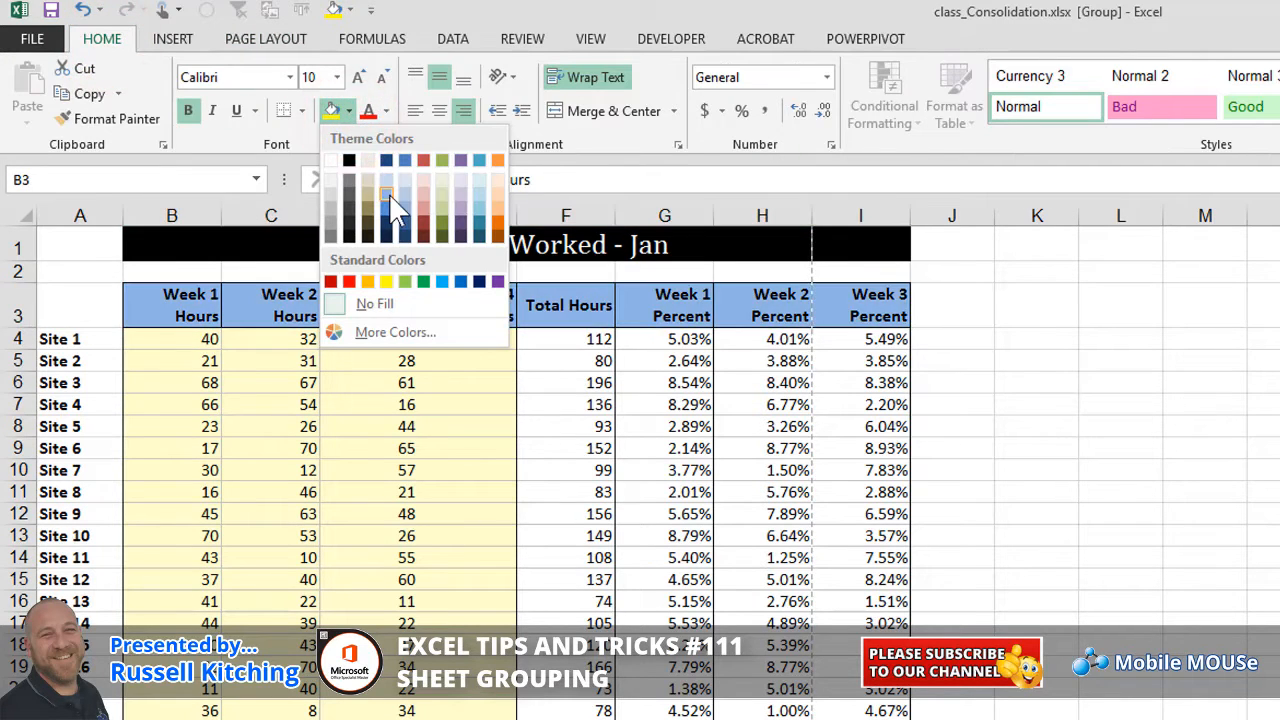
left_click(388, 190)
- Set the header text in B3:I3 to white and change its fill to the dark blue theme colour
left_click(385, 111)
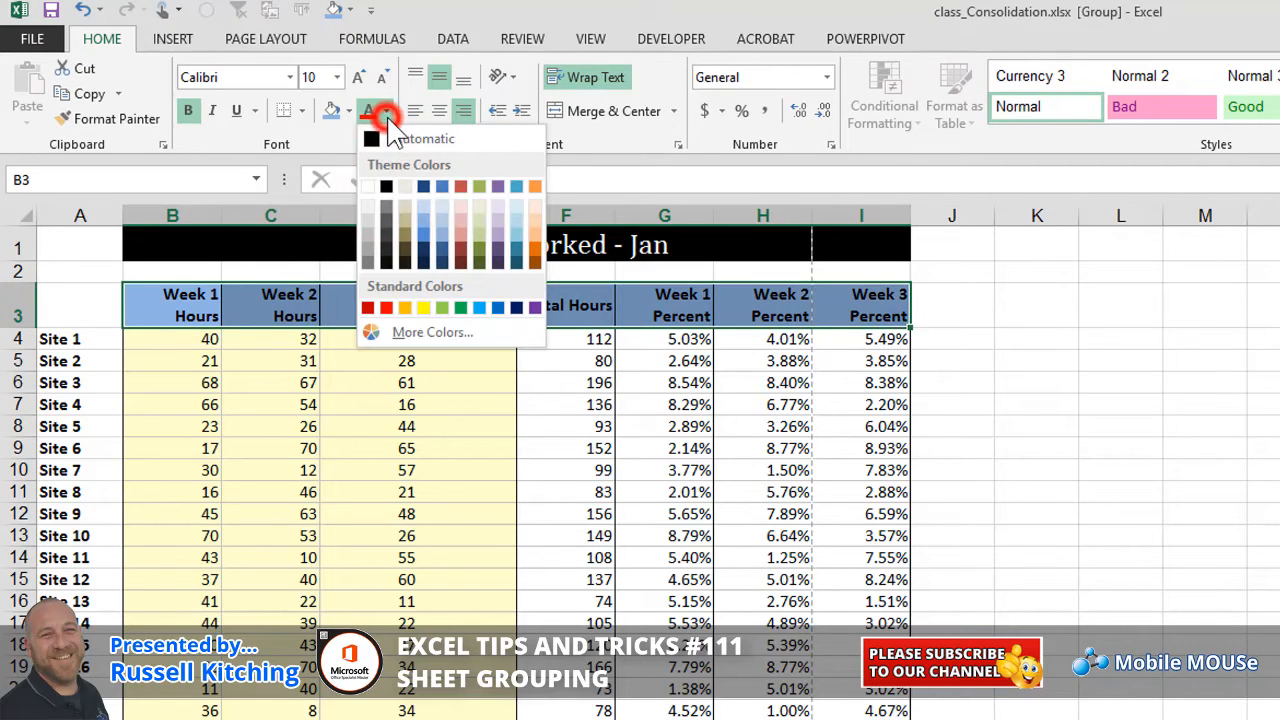
left_click(368, 185)
left_click(349, 111)
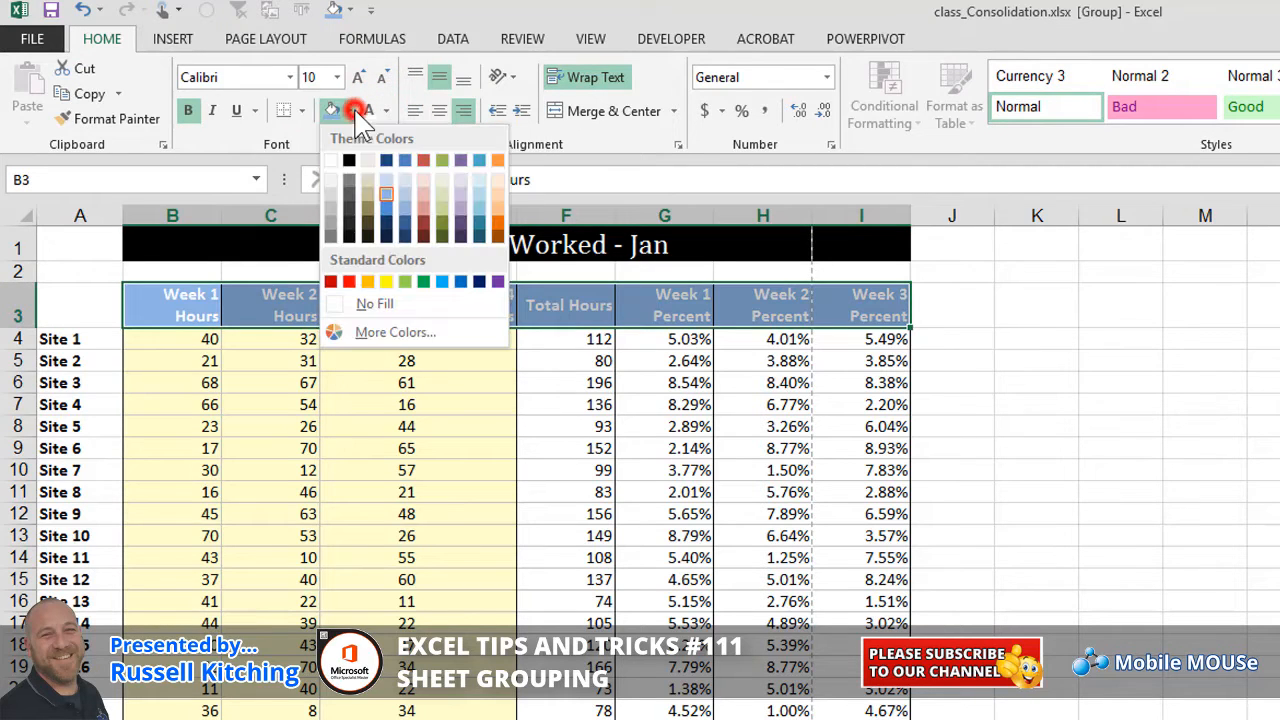
left_click(386, 162)
left_click(365, 382)
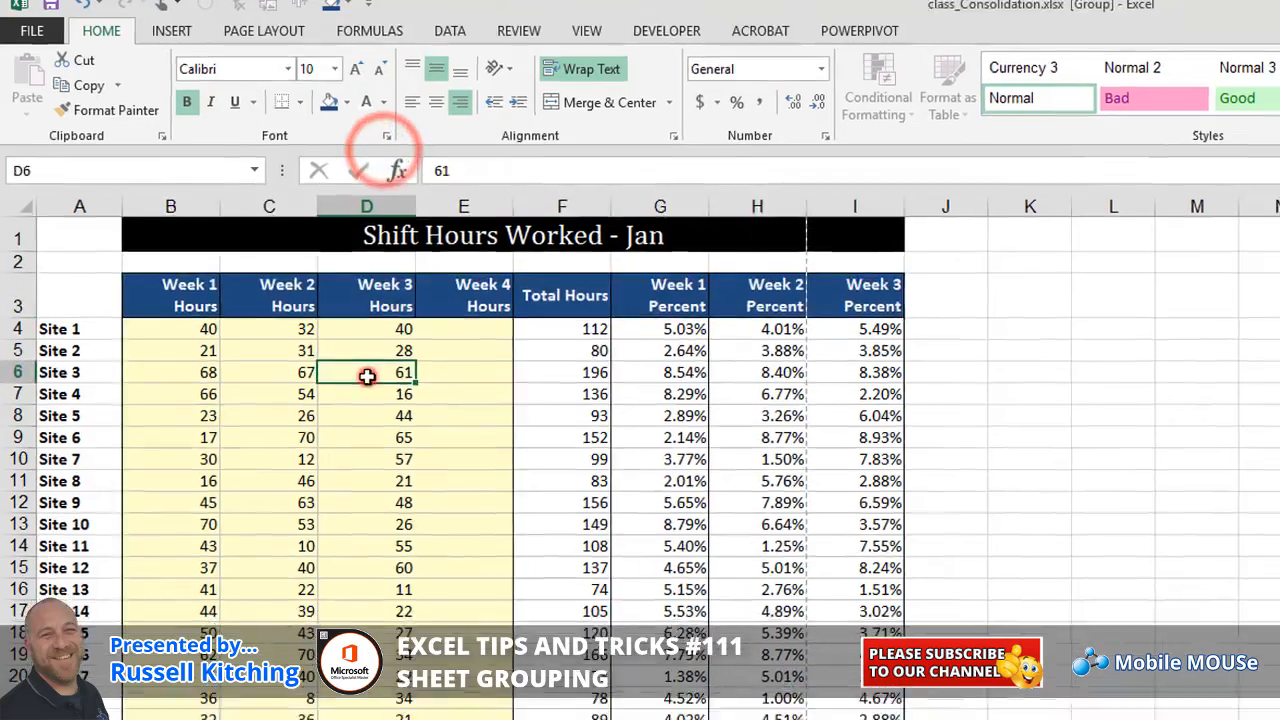
- Go through the sheets from Feb to Jul and back to Jan, examining the header row formatting on each
left_click(147, 701)
left_click(189, 701)
left_click(231, 701)
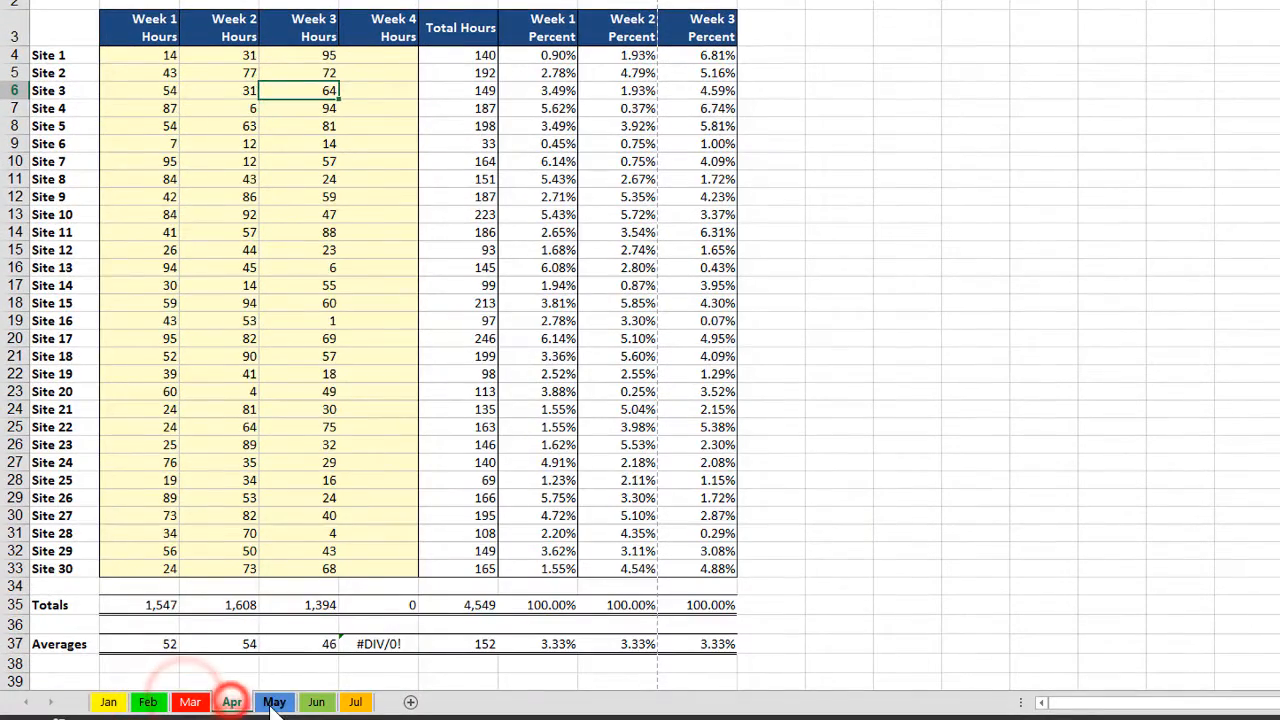
left_click(273, 701)
left_click(316, 701)
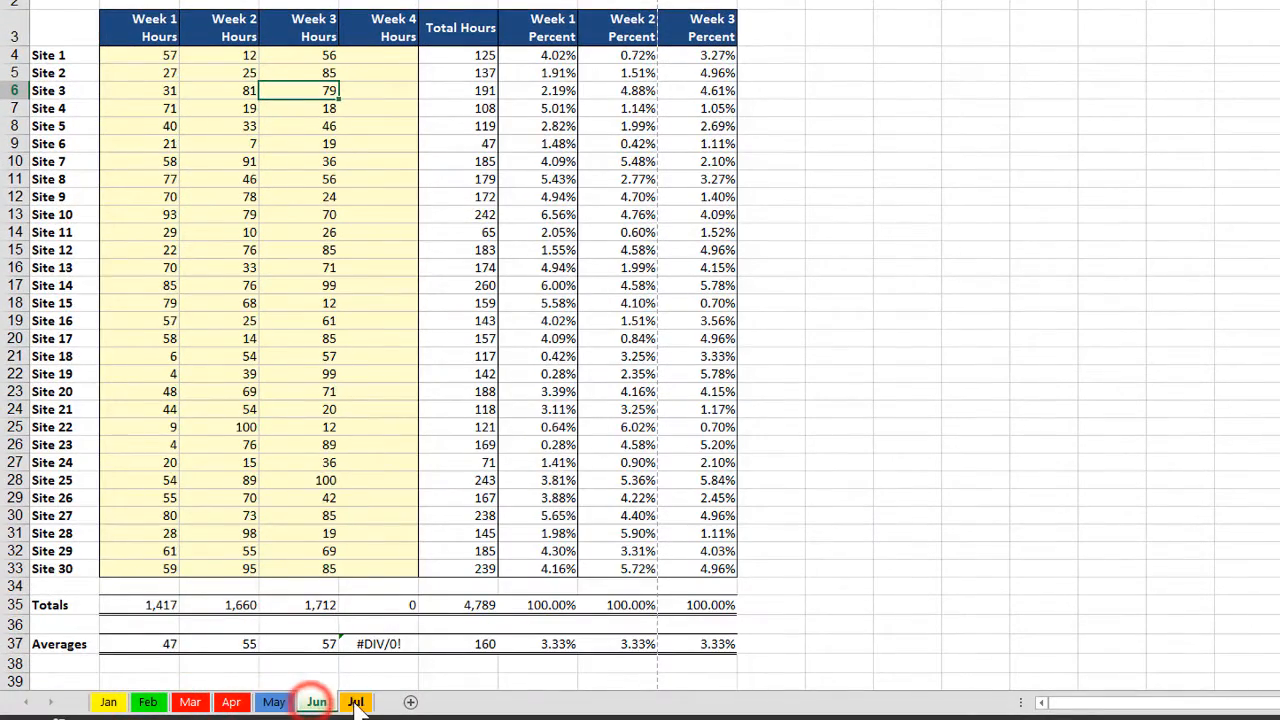
left_click(356, 701)
left_click(108, 701)
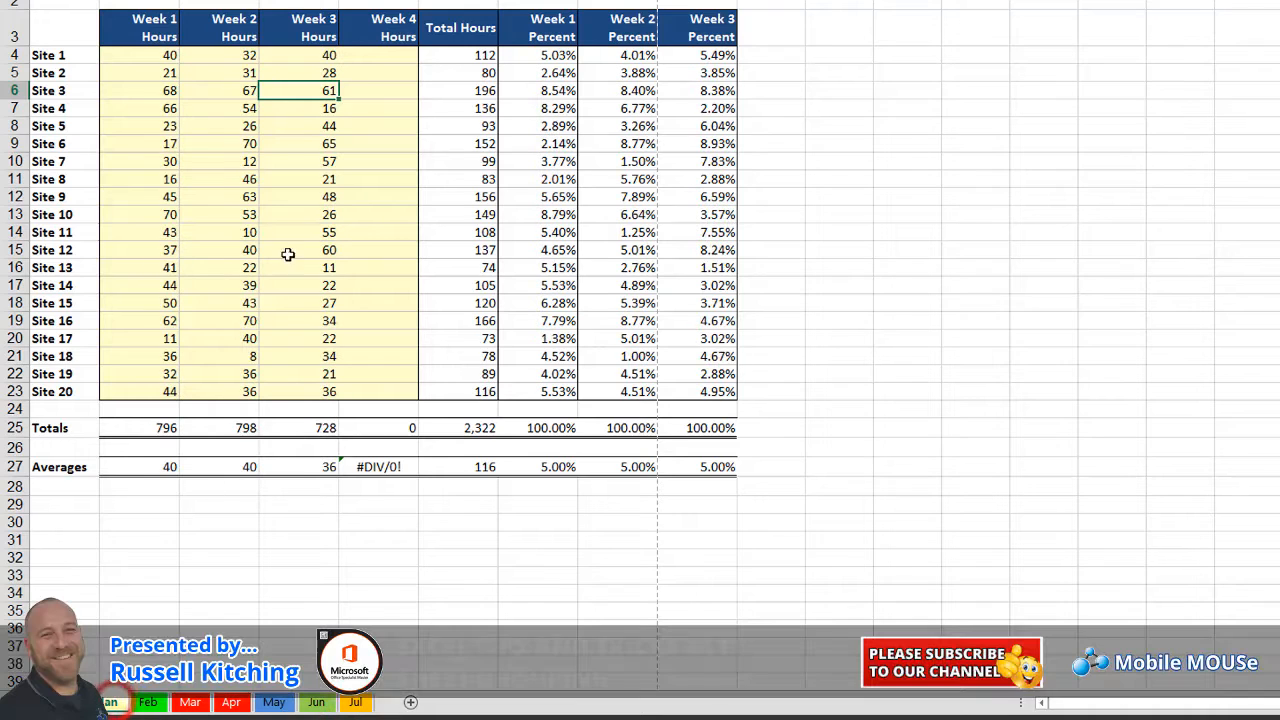